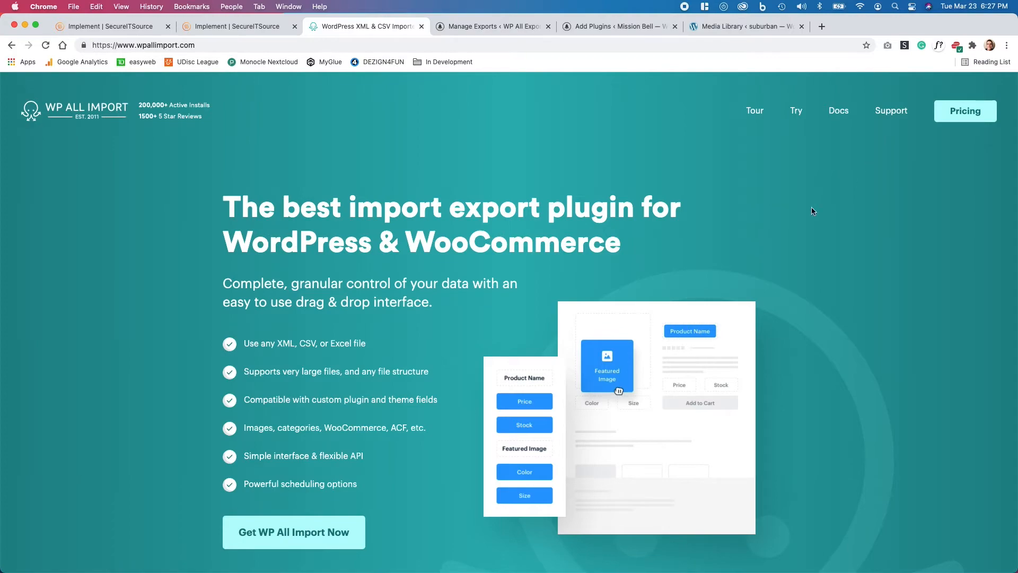
- Look over the WP All Import homepage and check the existing posts on the suburban site
scroll(640, 342, "down", 10)
scroll(637, 344, "up", 2)
scroll(635, 346, "up", 8)
left_click(274, 30)
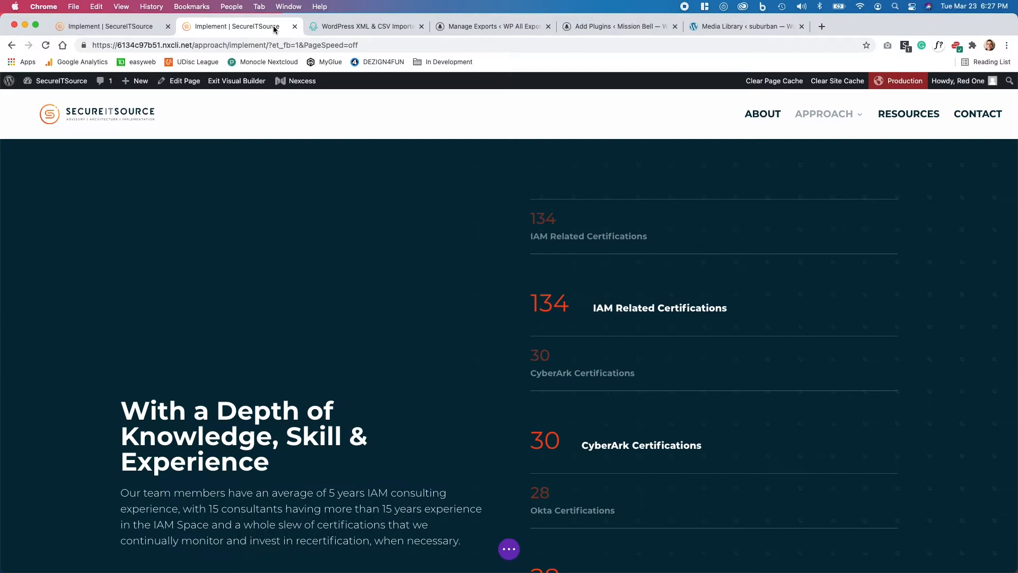
left_click(379, 27)
left_click(769, 26)
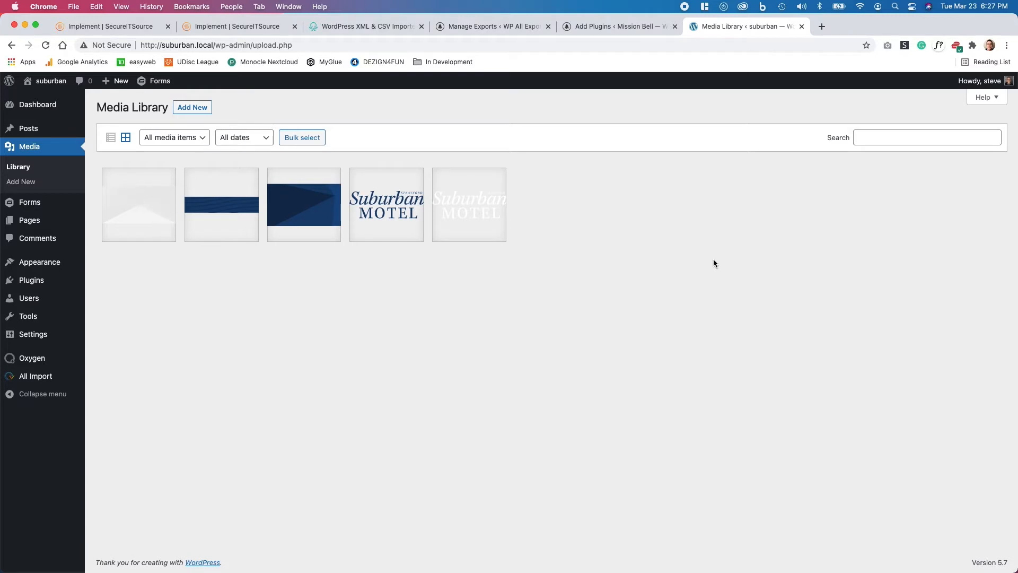
left_click(28, 129)
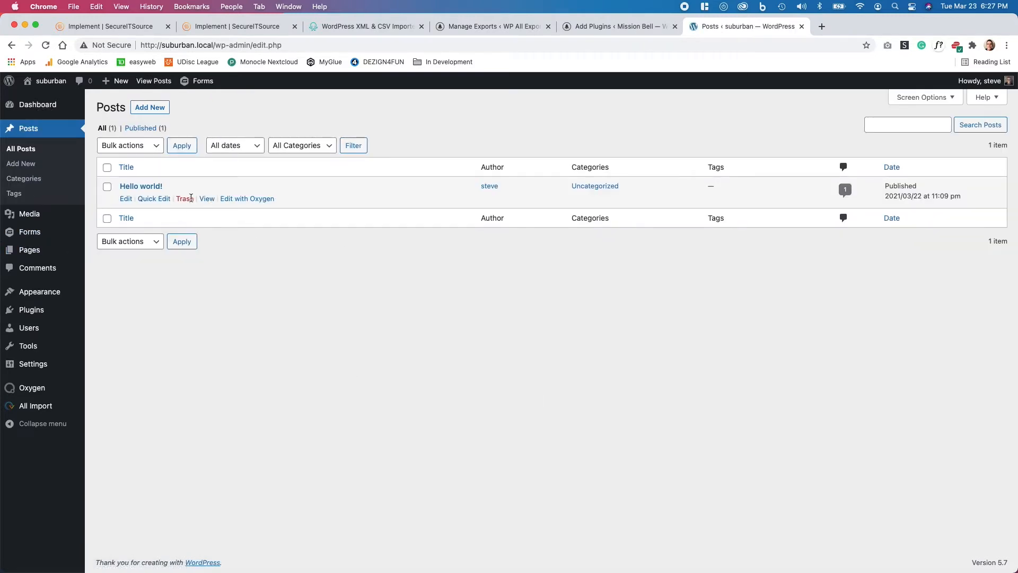
- On the Mission Bell site, create a new WP All Export export for the Posts post type and customize its export file
left_click(609, 25)
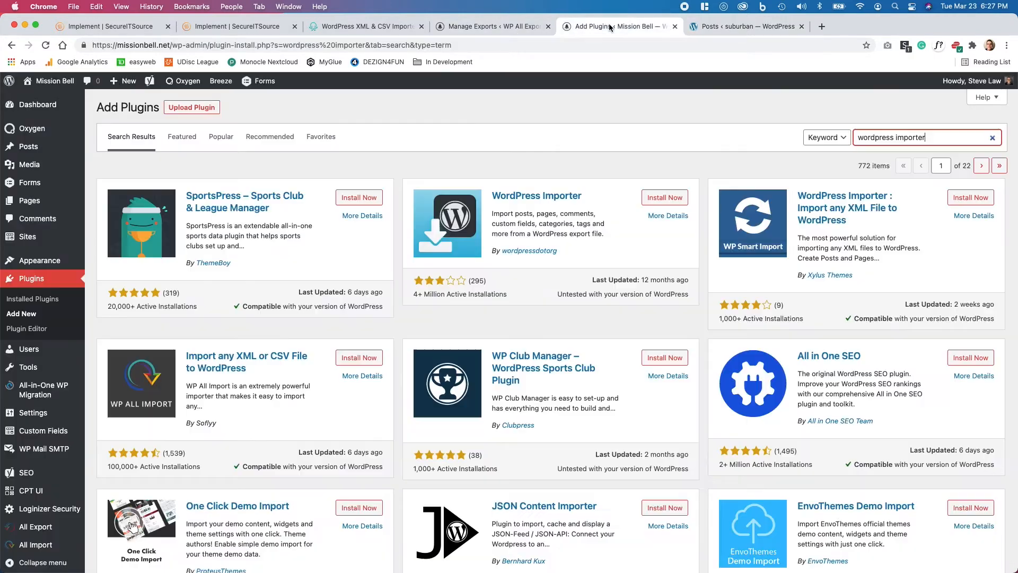
left_click(511, 27)
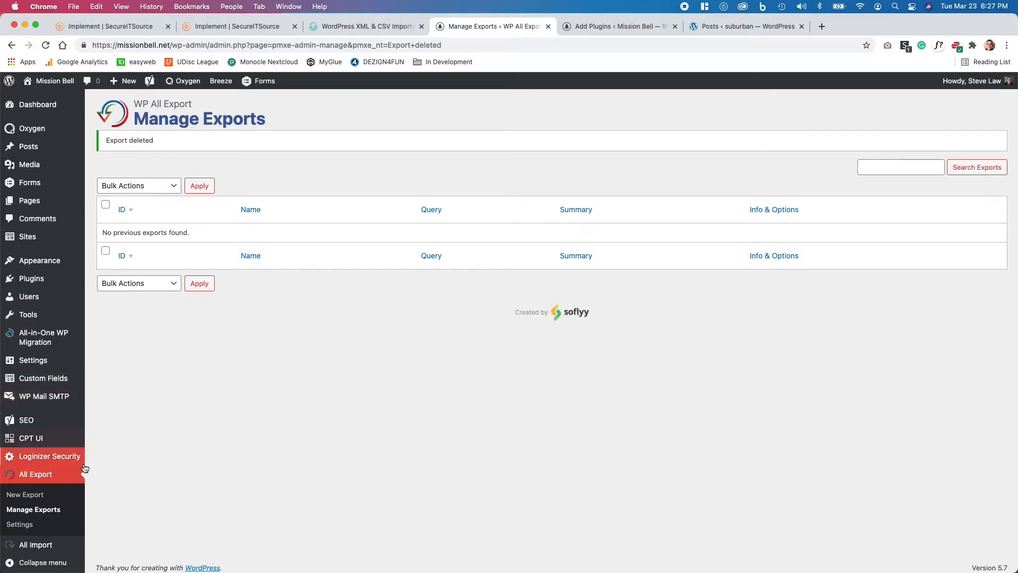
scroll(130, 445, "down", 1)
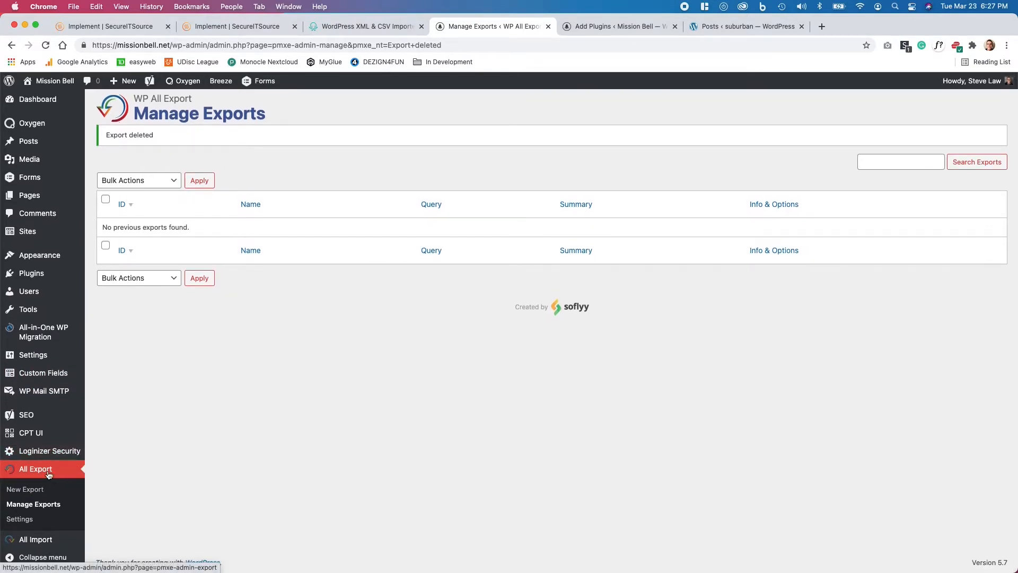
left_click(40, 493)
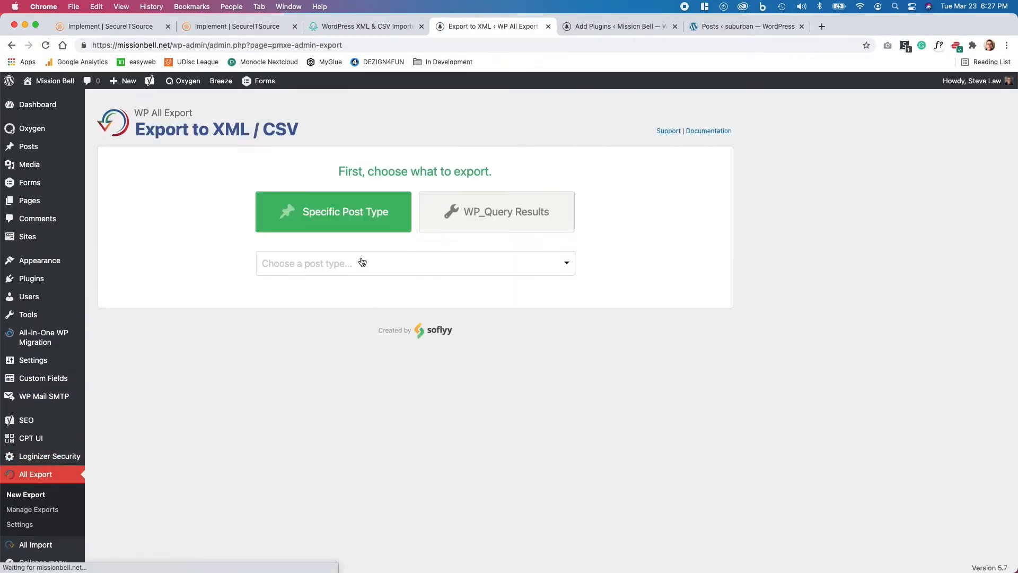
left_click(377, 209)
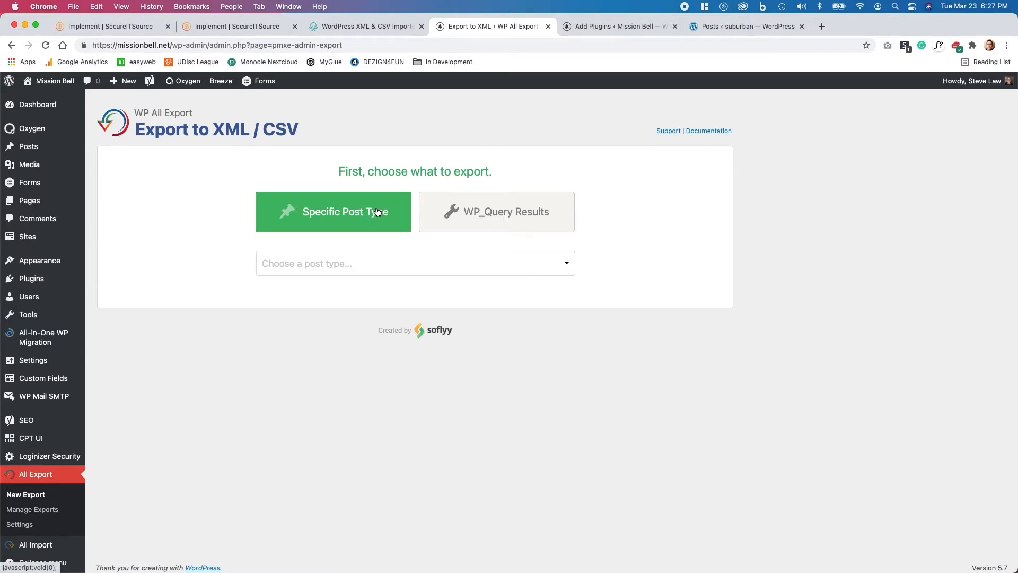
left_click(410, 262)
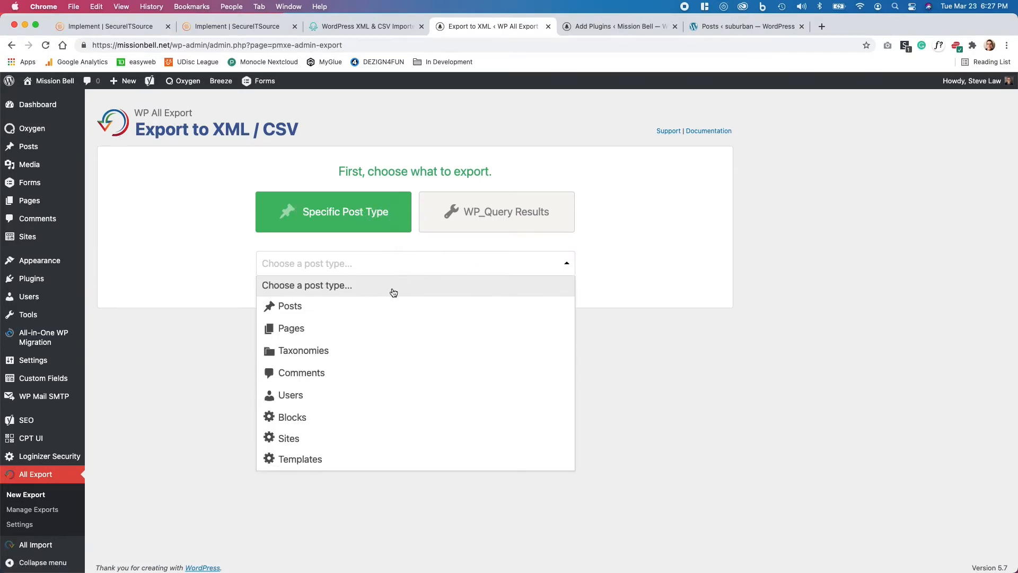
left_click(325, 307)
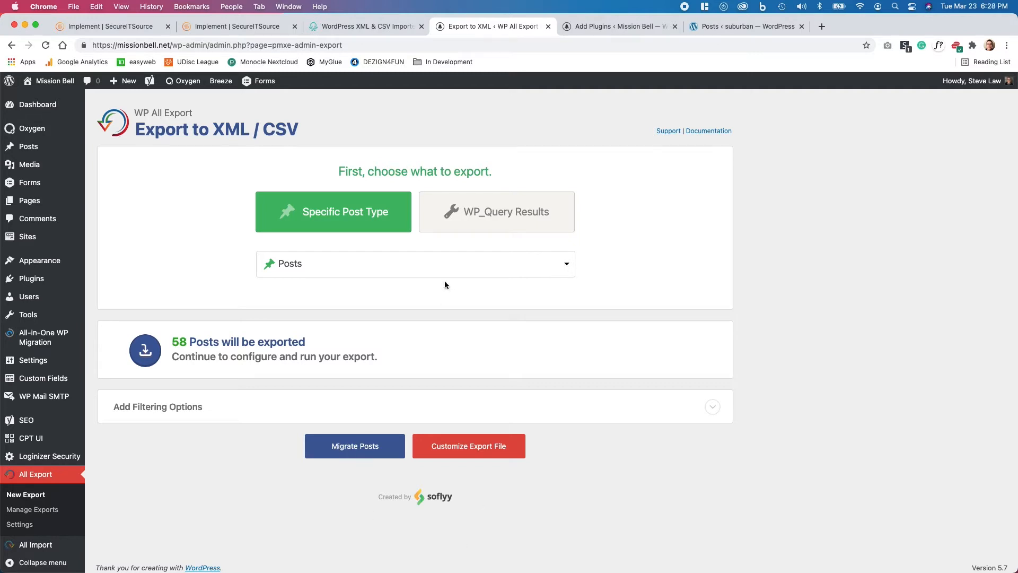
left_click(478, 448)
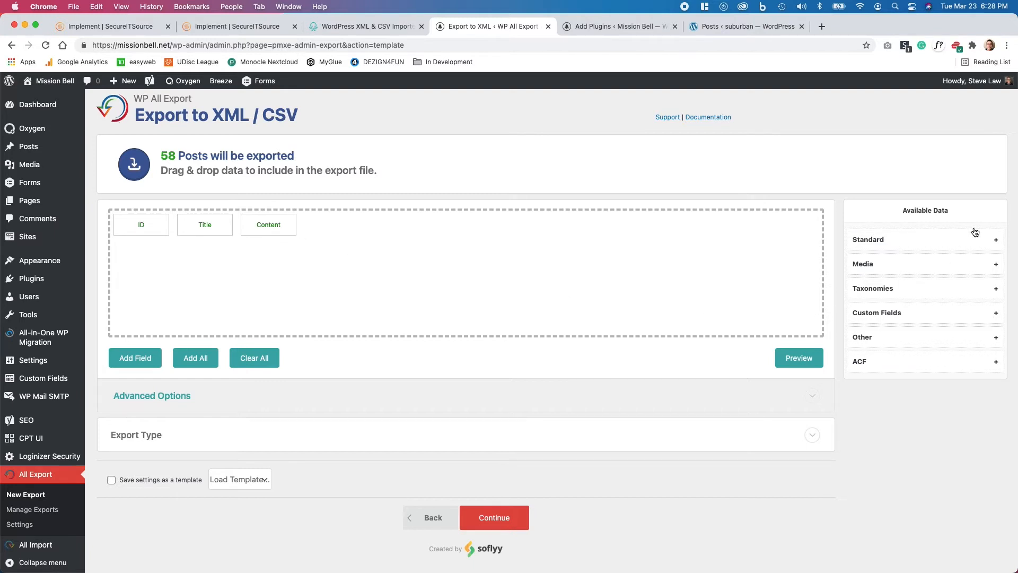
- Add all Standard fields to the export file's layout
left_click(992, 243)
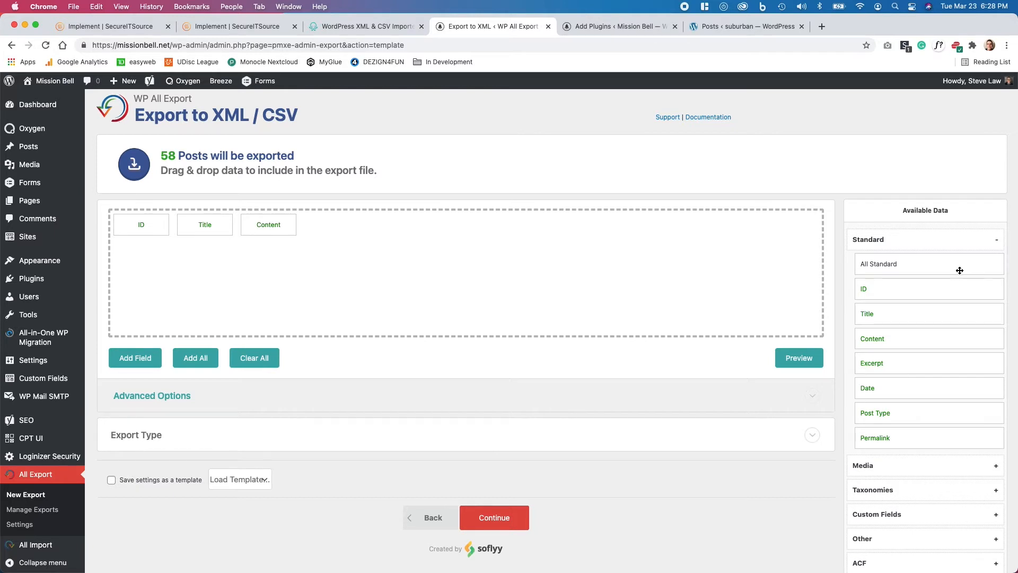
scroll(956, 271, "down", 1)
left_click_drag(931, 264, 678, 237)
left_click(926, 239)
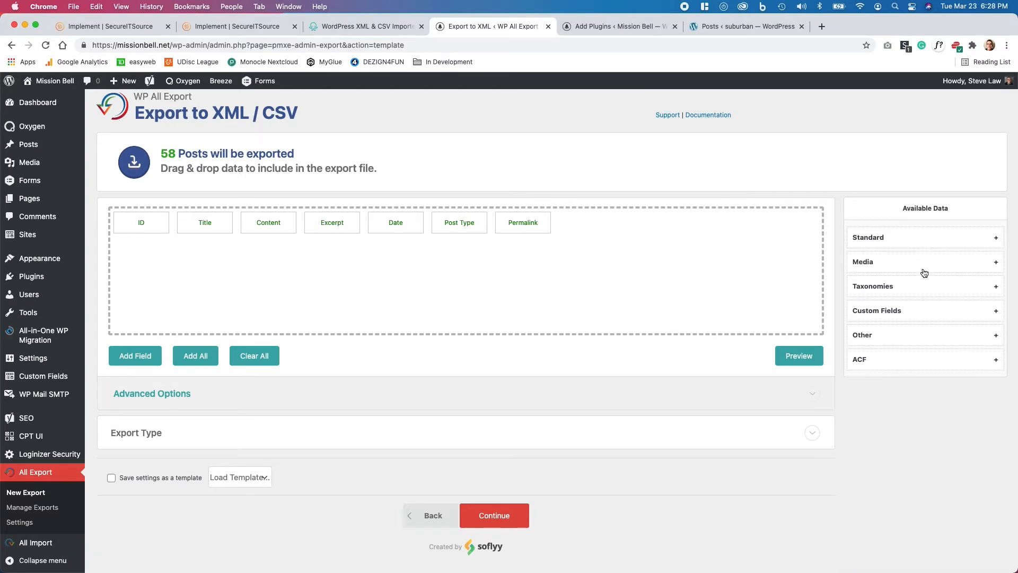
- Add all Images fields from the Media data to the export layout
left_click(926, 270)
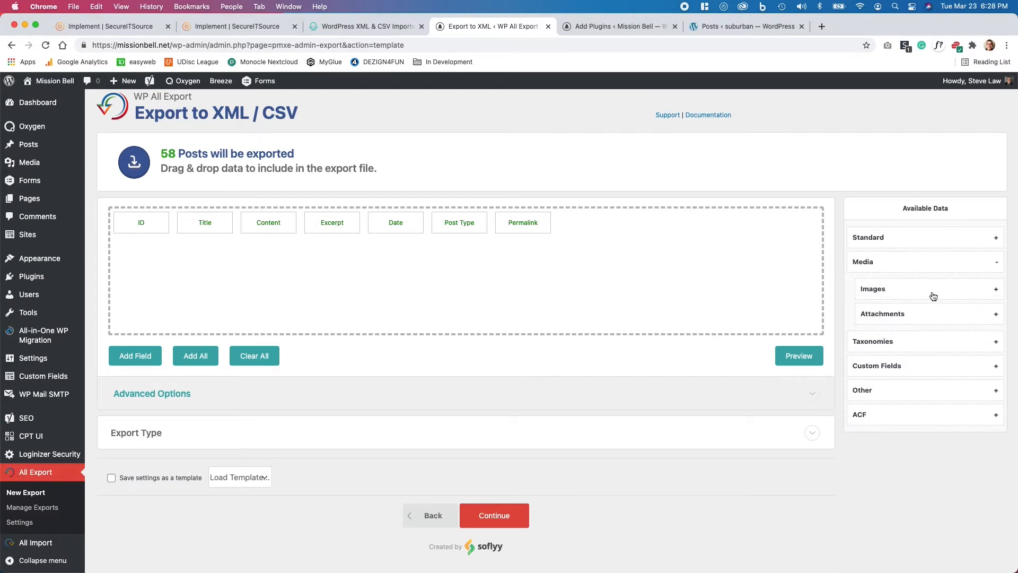
left_click_drag(932, 295, 619, 263)
scroll(901, 222, "down", 2)
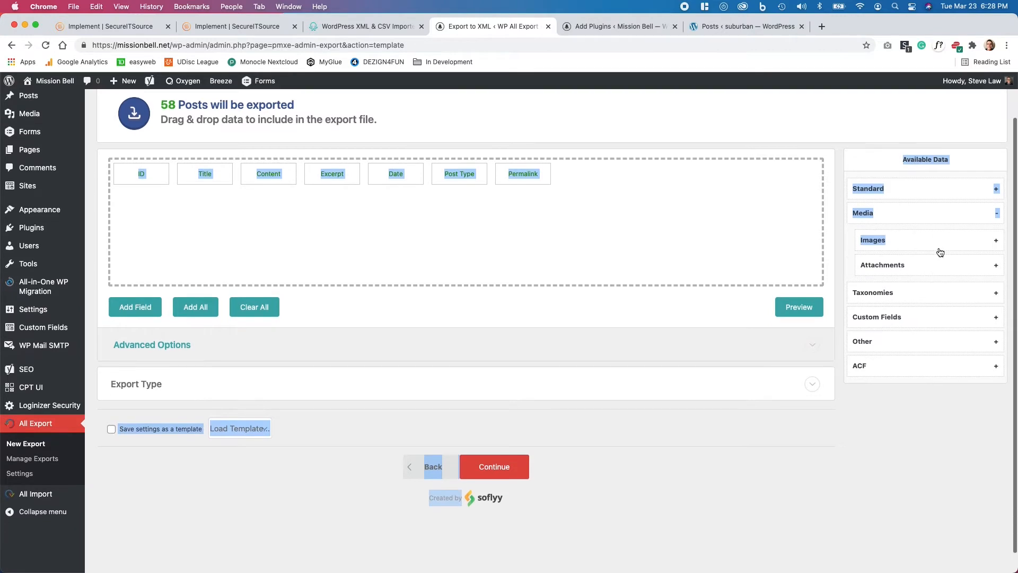
left_click(954, 245)
left_click_drag(938, 265, 689, 225)
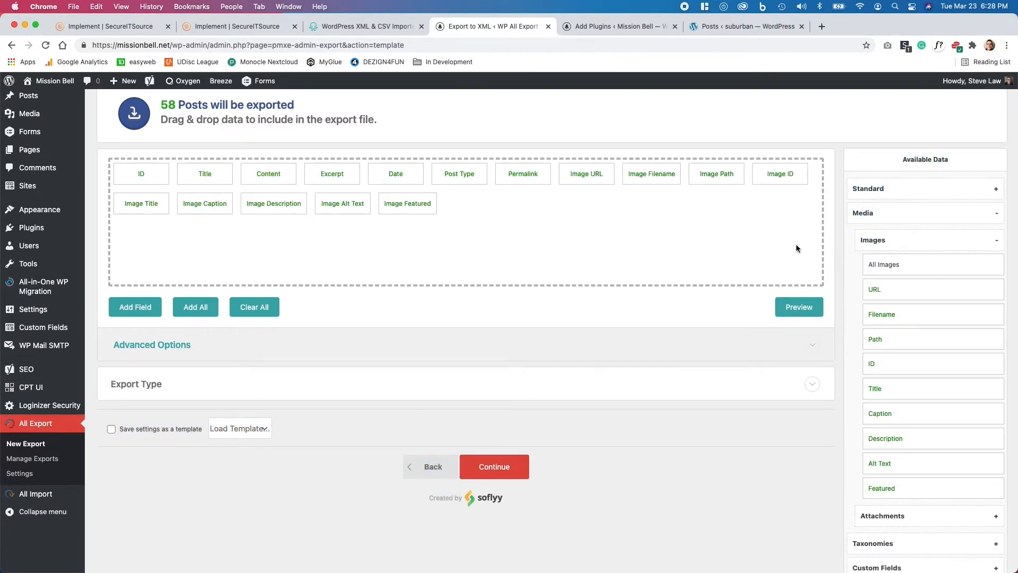
left_click(922, 241)
- Add all Attachments fields from the Media data to the export layout
left_click(924, 265)
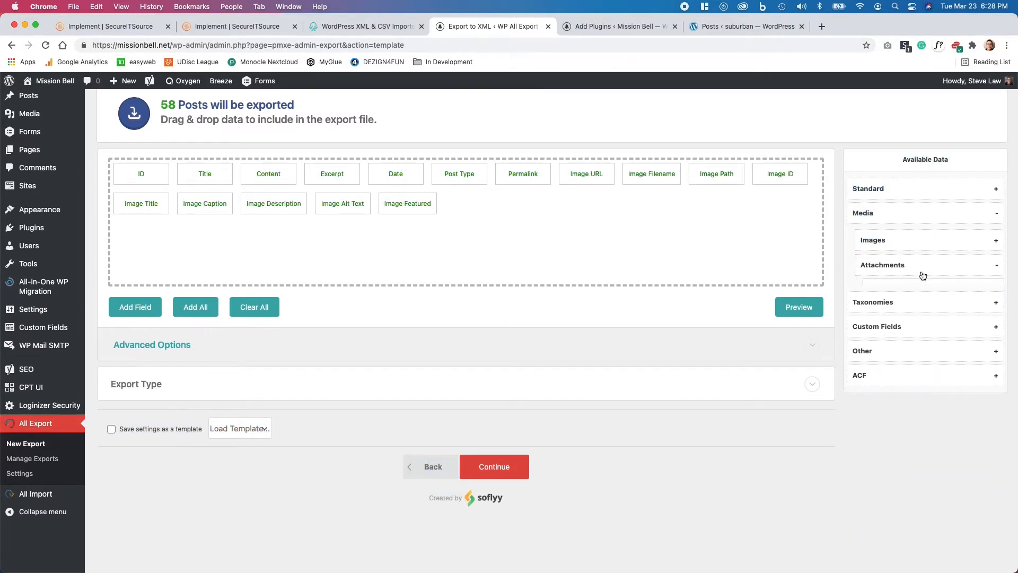
left_click_drag(925, 287, 693, 230)
scroll(885, 266, "down", 1)
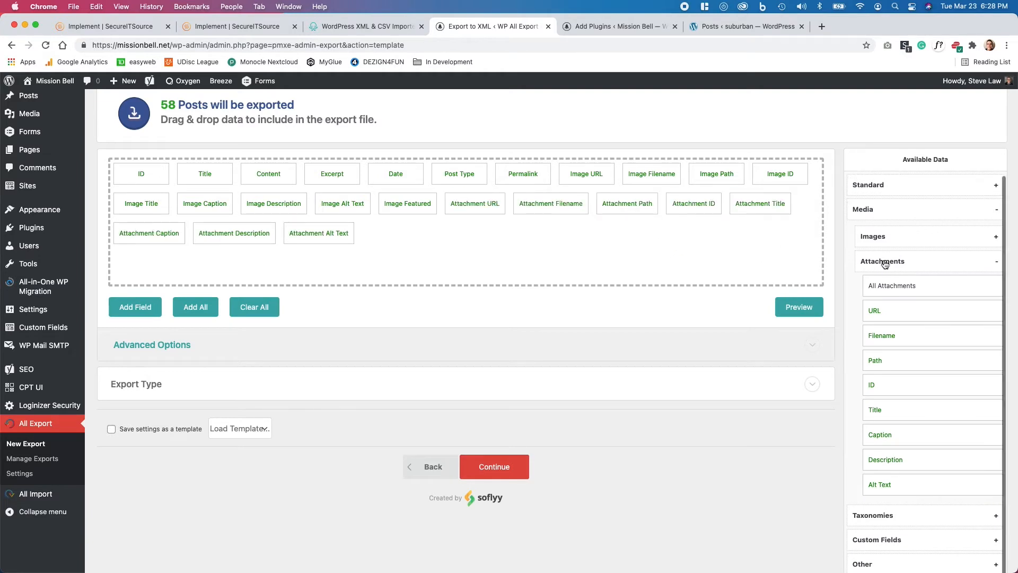
left_click(936, 263)
- Add all Taxonomies fields, Categories and Tags, to the export layout
left_click(934, 294)
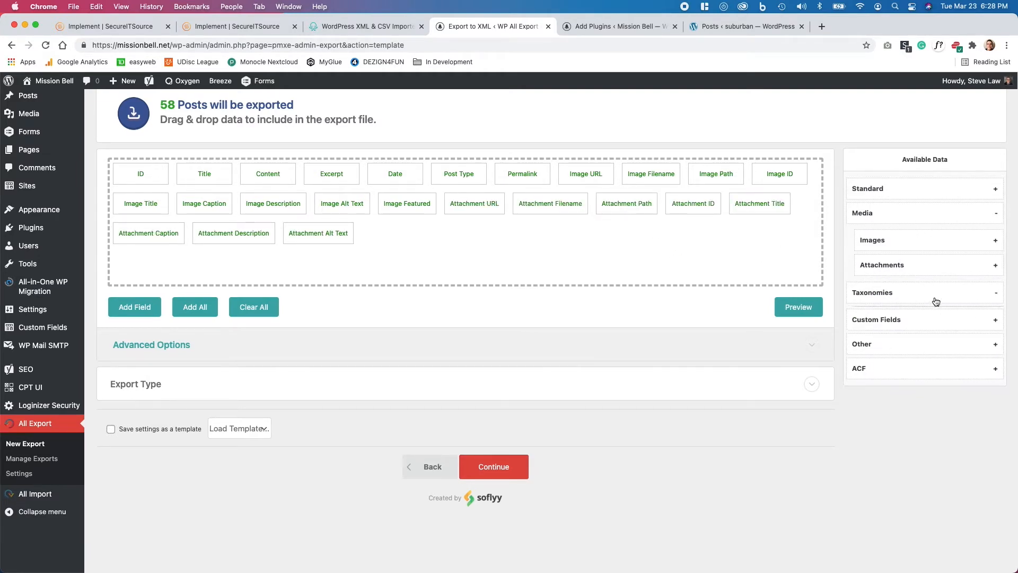
scroll(934, 301, "down", 1)
left_click_drag(939, 291, 634, 233)
- Add all Custom Fields data to the export layout
left_click(941, 373)
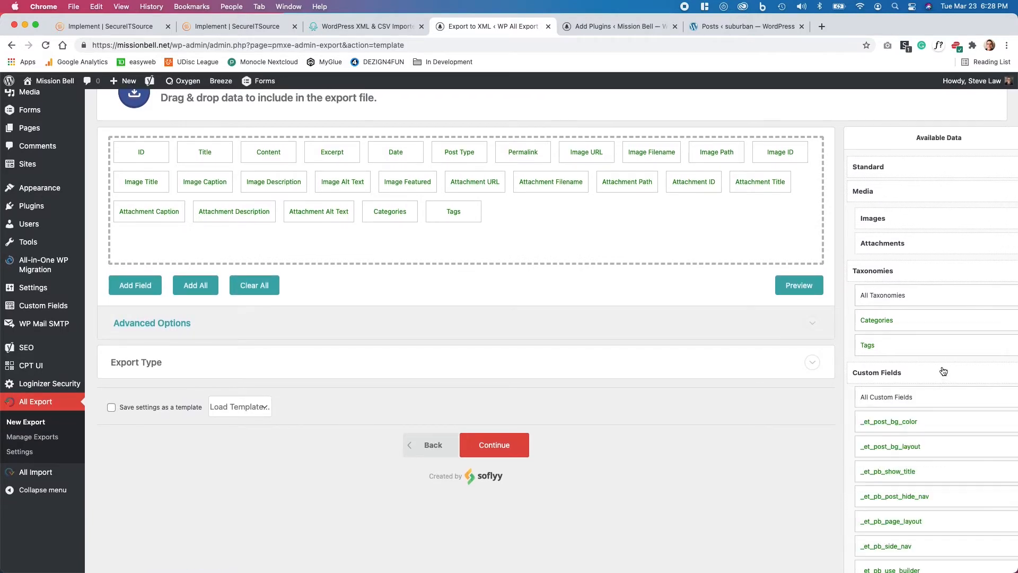
scroll(936, 318, "down", 2)
left_click_drag(930, 331, 635, 221)
- Add all fields of the Other data group to the export layout
scroll(968, 339, "down", 15)
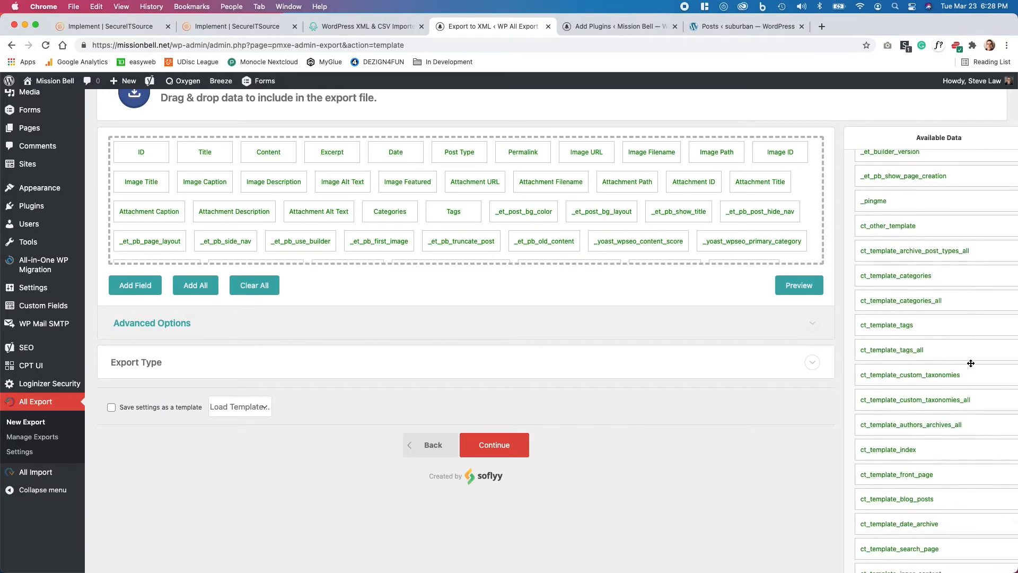
scroll(969, 367, "down", 15)
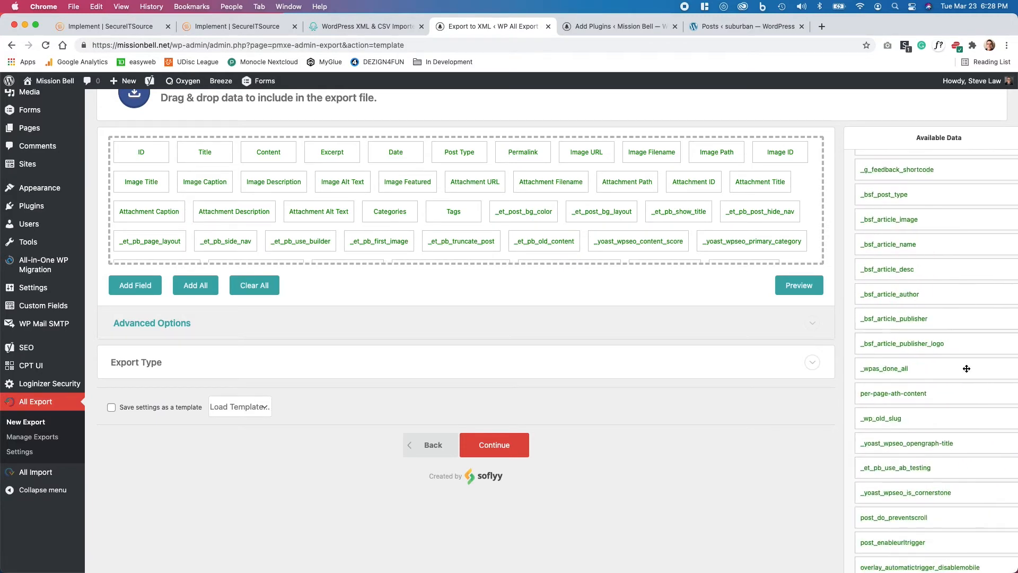
scroll(966, 368, "down", 5)
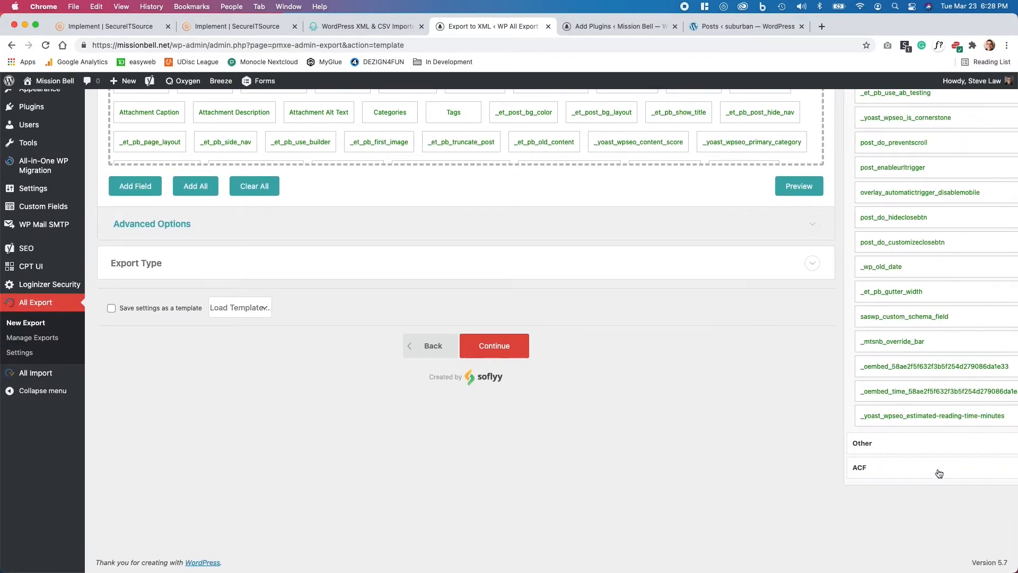
scroll(575, 127, "down", 10)
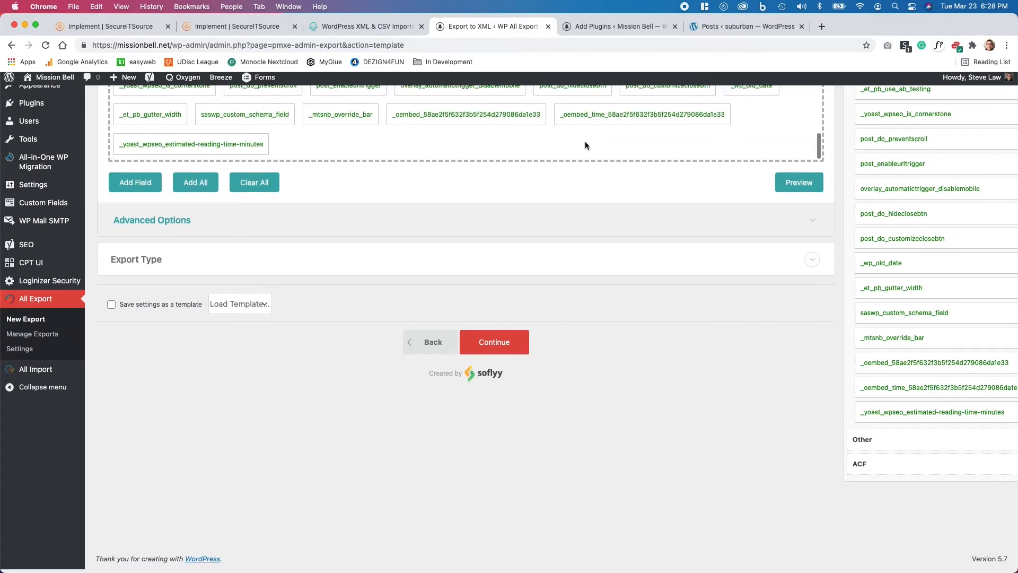
left_click(905, 444)
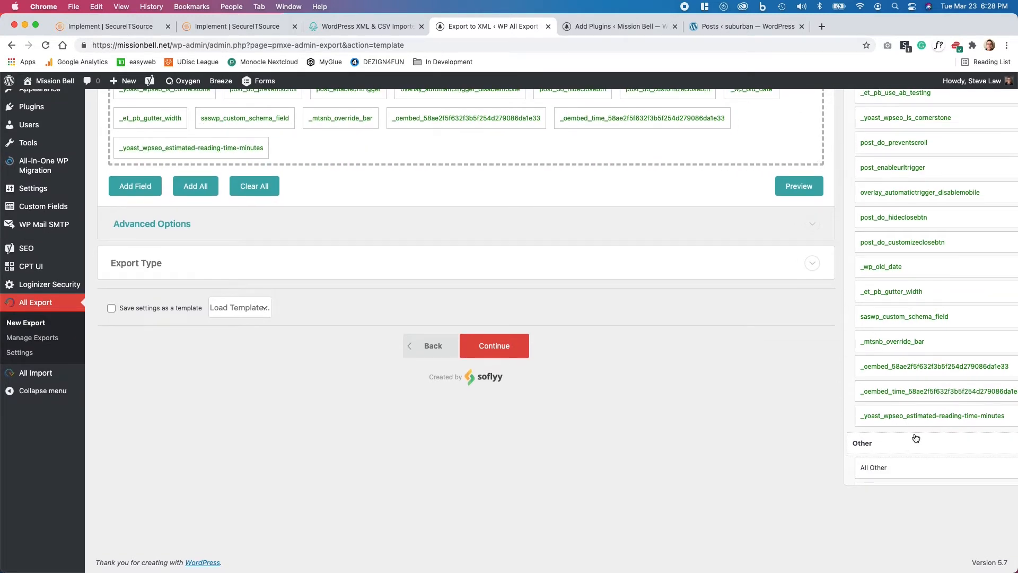
scroll(915, 435, "down", 2)
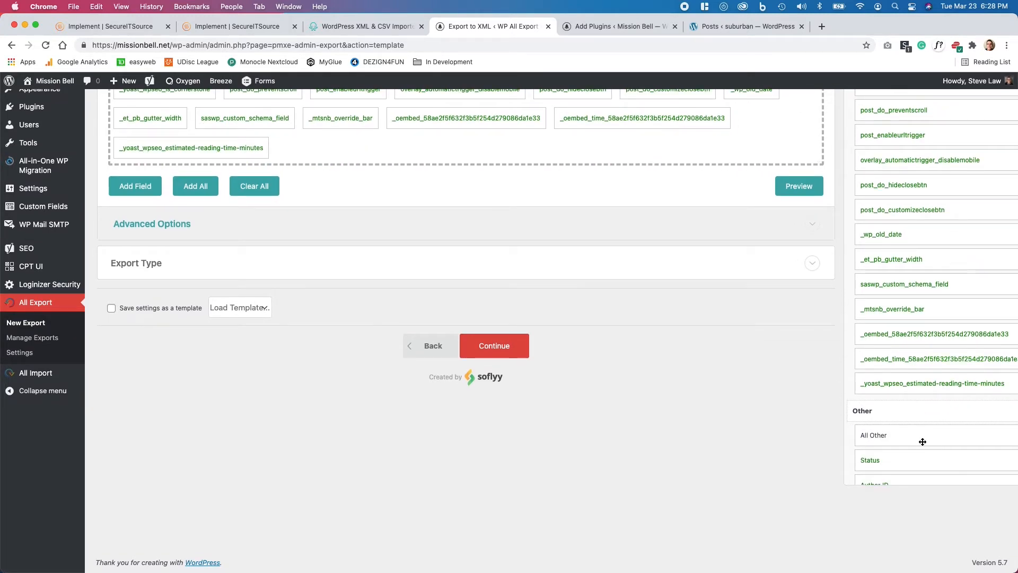
left_click_drag(937, 438, 426, 188)
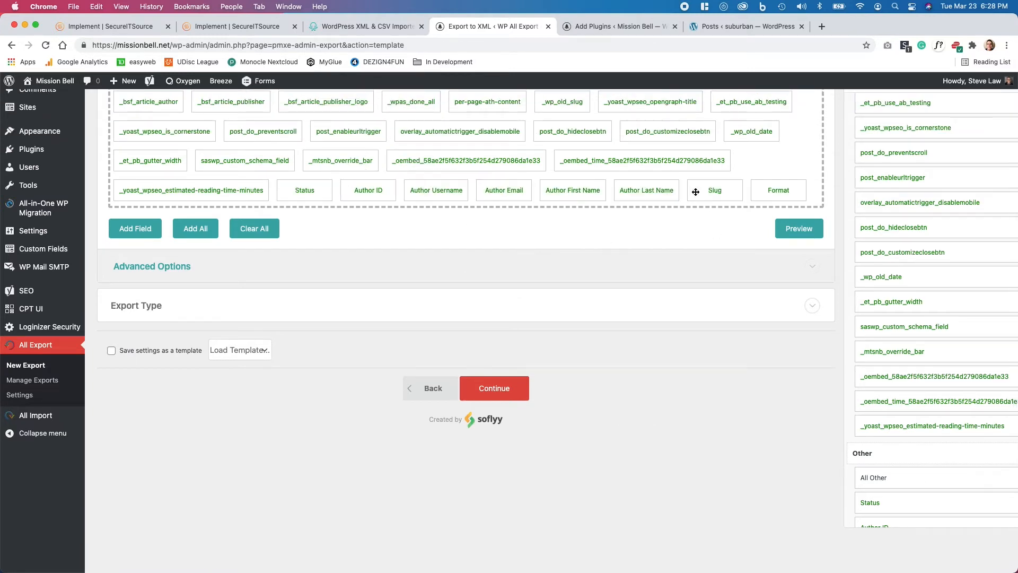
- Add the Gallery field from the ACF data to the export layout
scroll(904, 451, "down", 10)
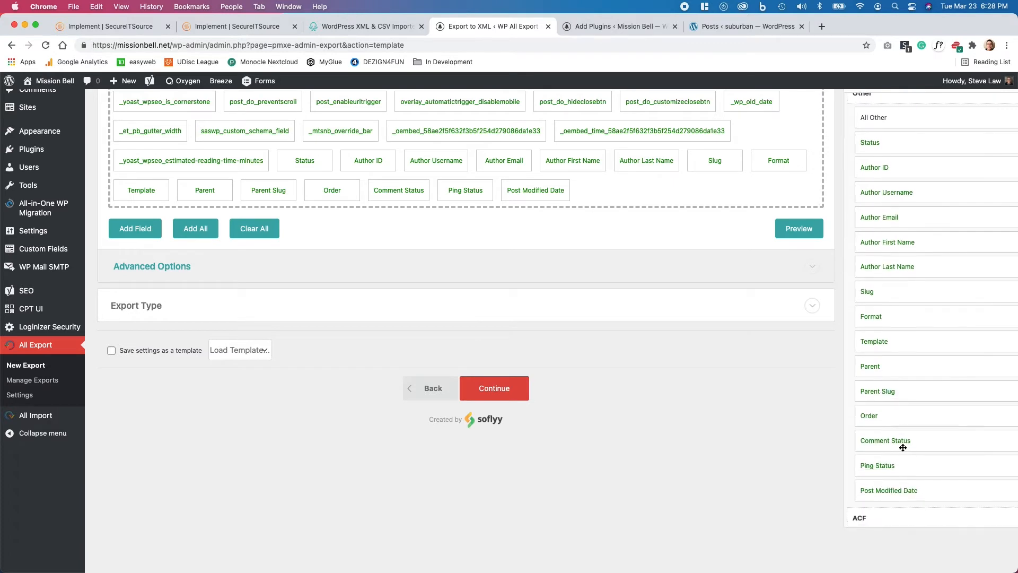
scroll(904, 451, "down", 5)
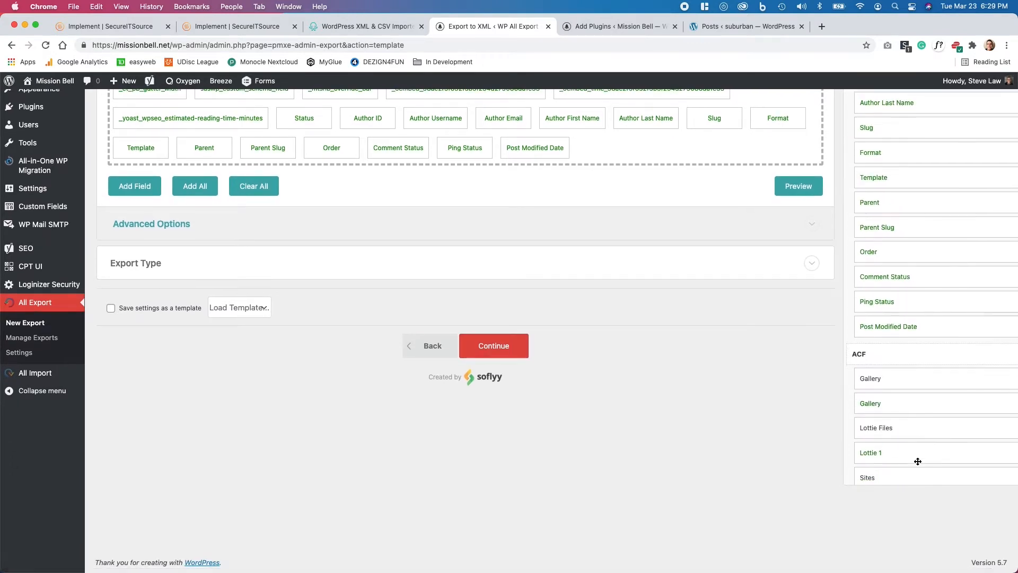
scroll(922, 403, "down", 2)
left_click_drag(930, 346, 687, 149)
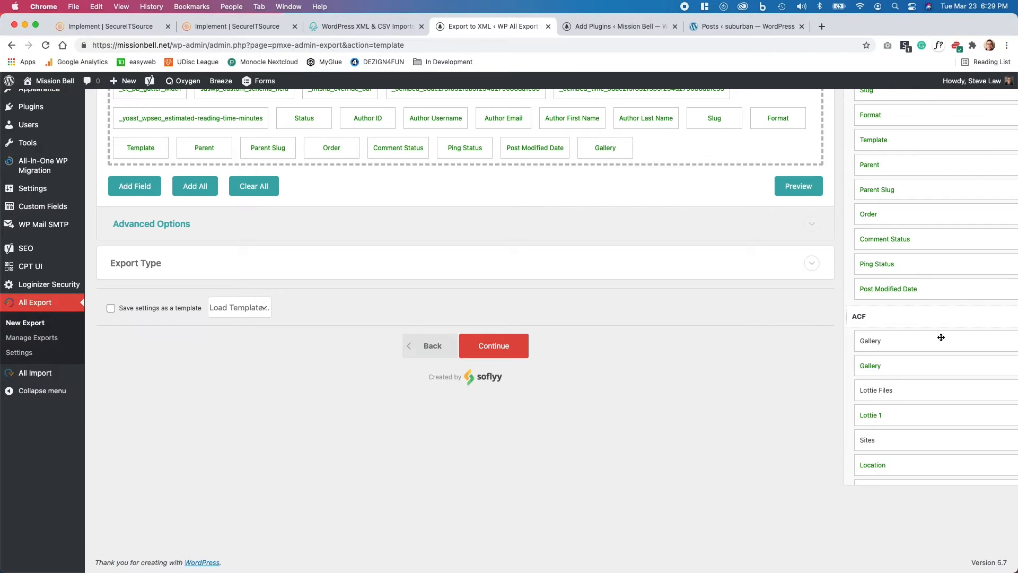
scroll(928, 391, "down", 3)
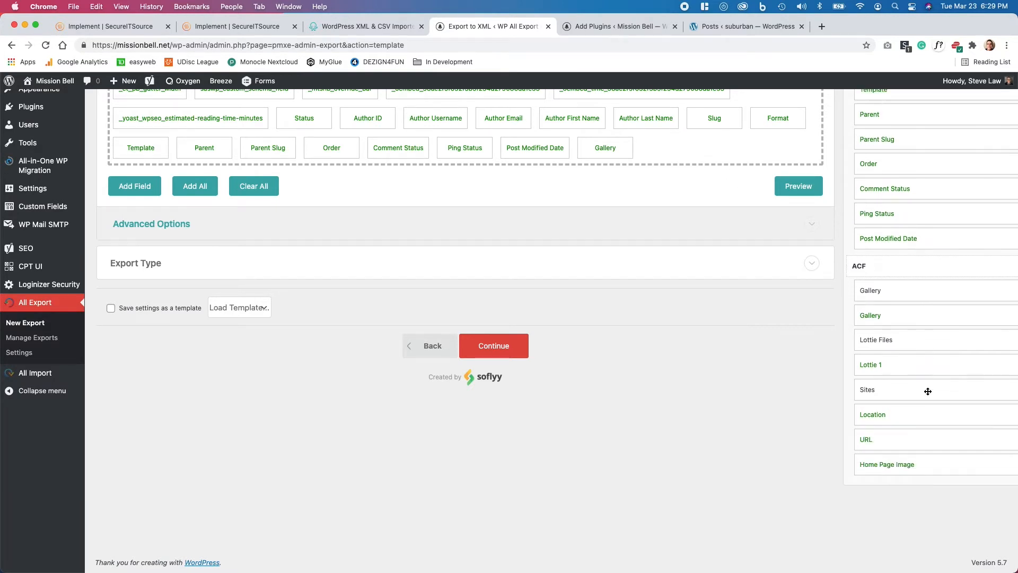
- Accept the chosen export fields and continue to the final export options
scroll(690, 379, "up", 5)
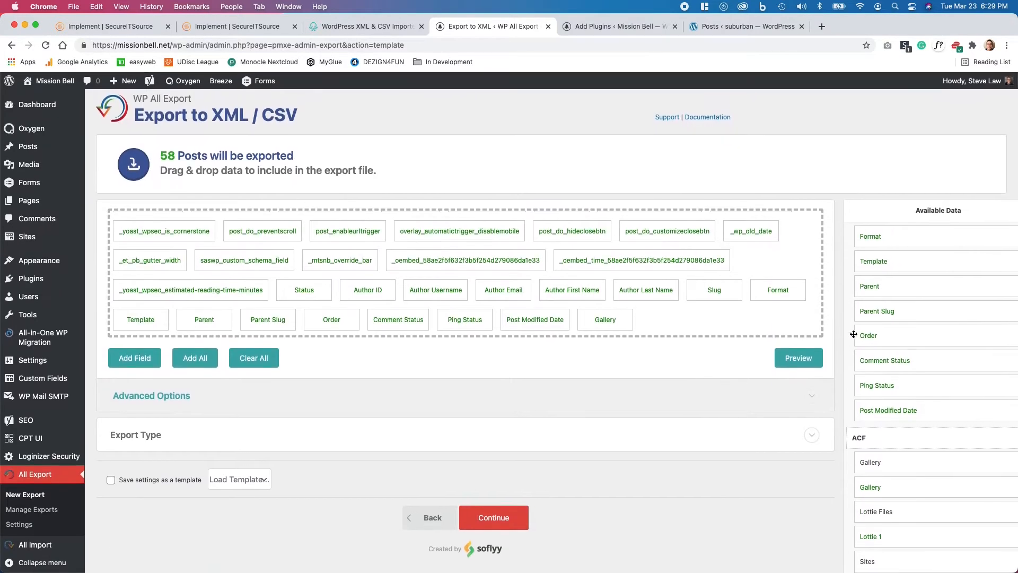
scroll(680, 256, "down", 3)
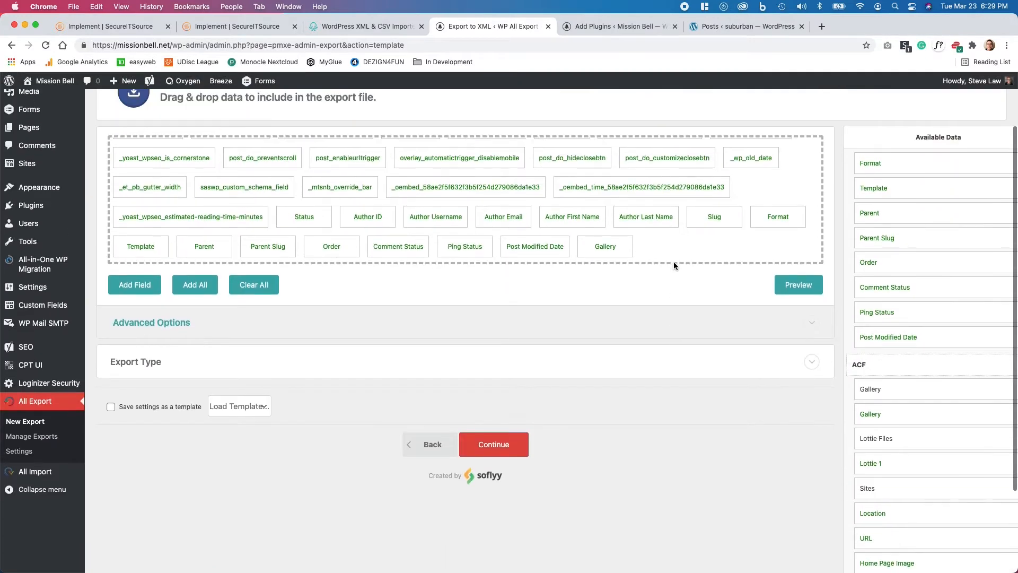
left_click(512, 447)
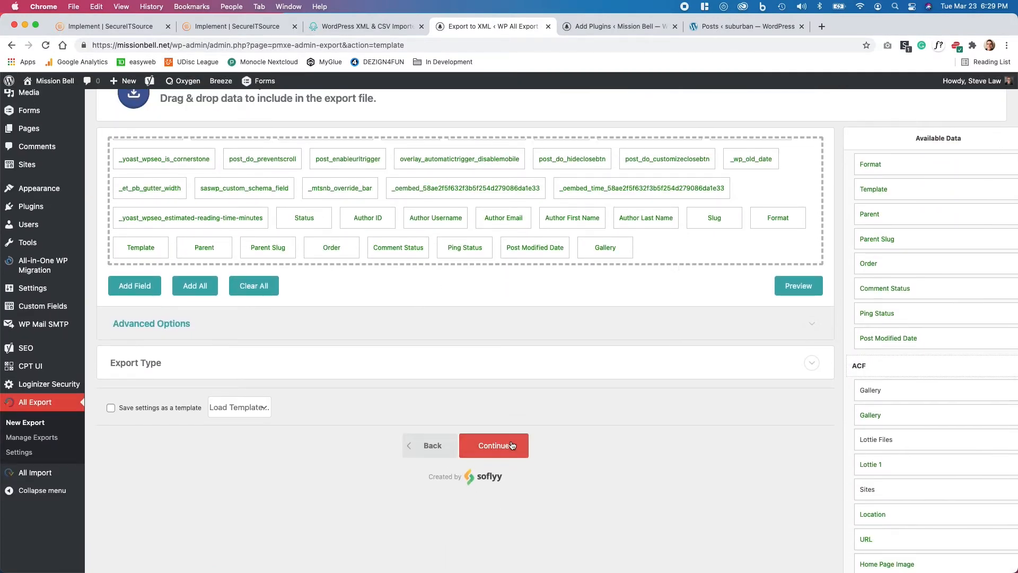
left_click(512, 445)
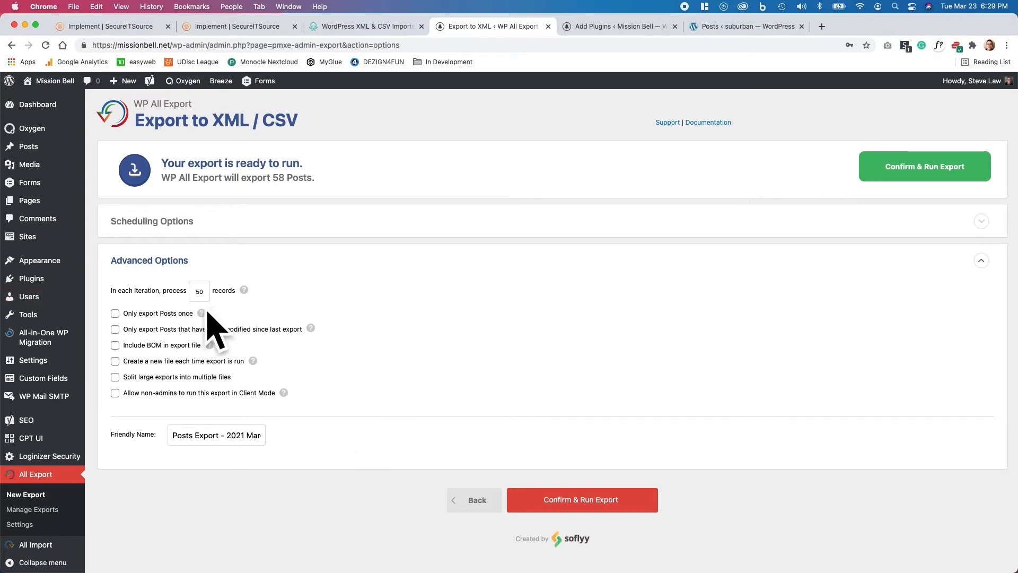
- Run the posts export with the default advanced options and download the exported data as a bundle
scroll(164, 361, "down", 1)
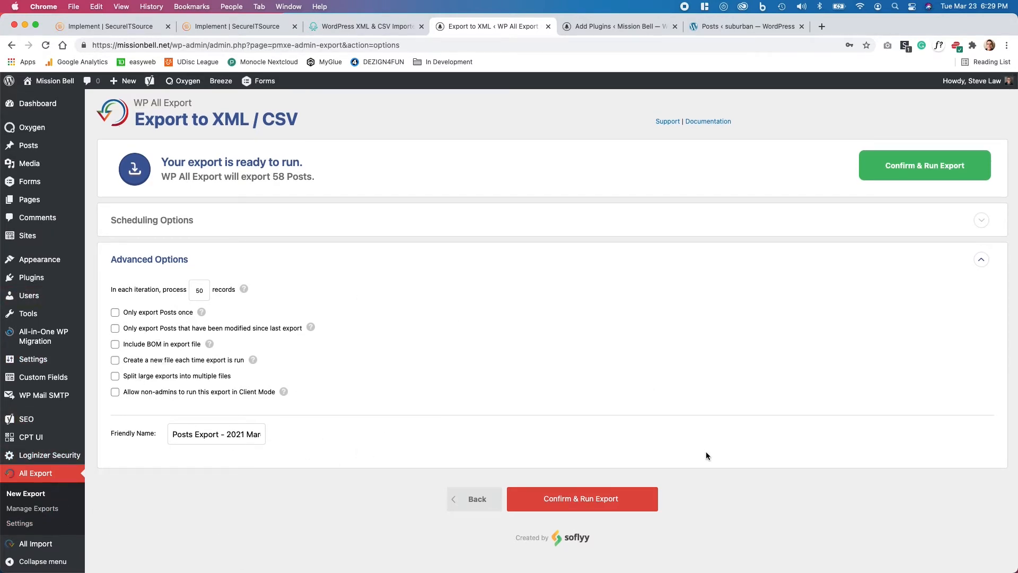
scroll(705, 455, "down", 2)
left_click(616, 442)
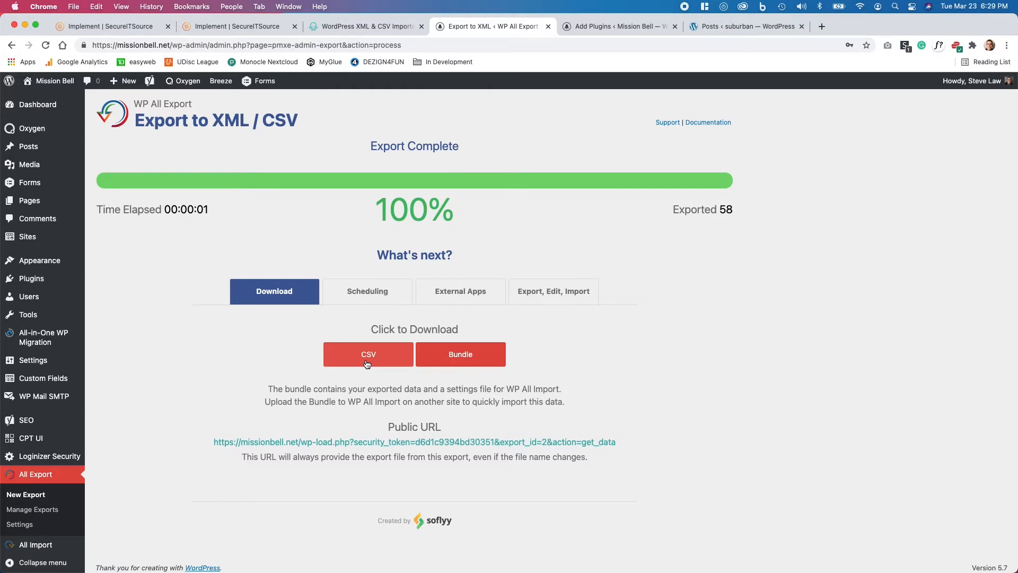
left_click(482, 360)
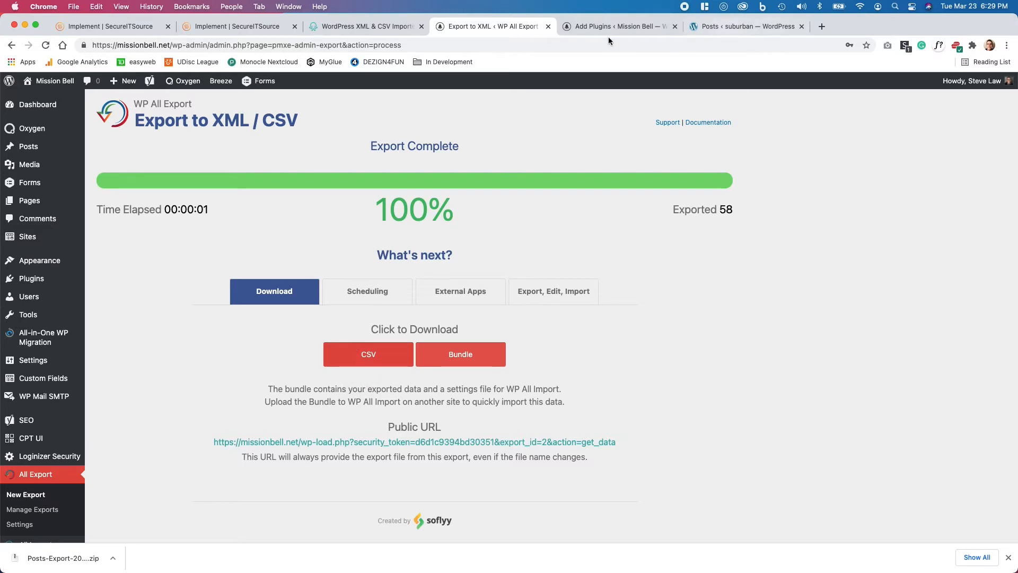
- Switch to the suburban WordPress site and start a new import in WP All Import
left_click(599, 25)
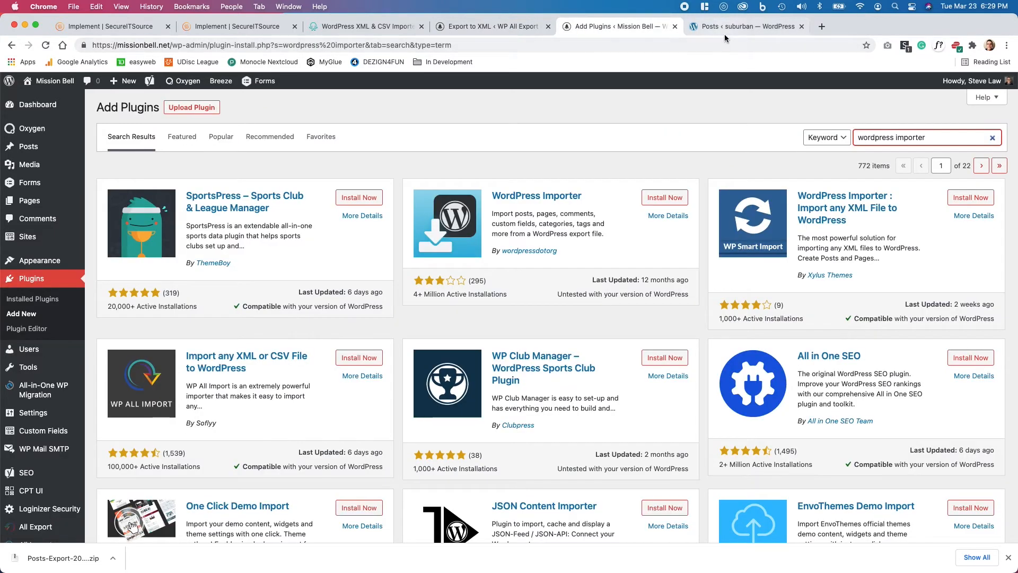
left_click(737, 26)
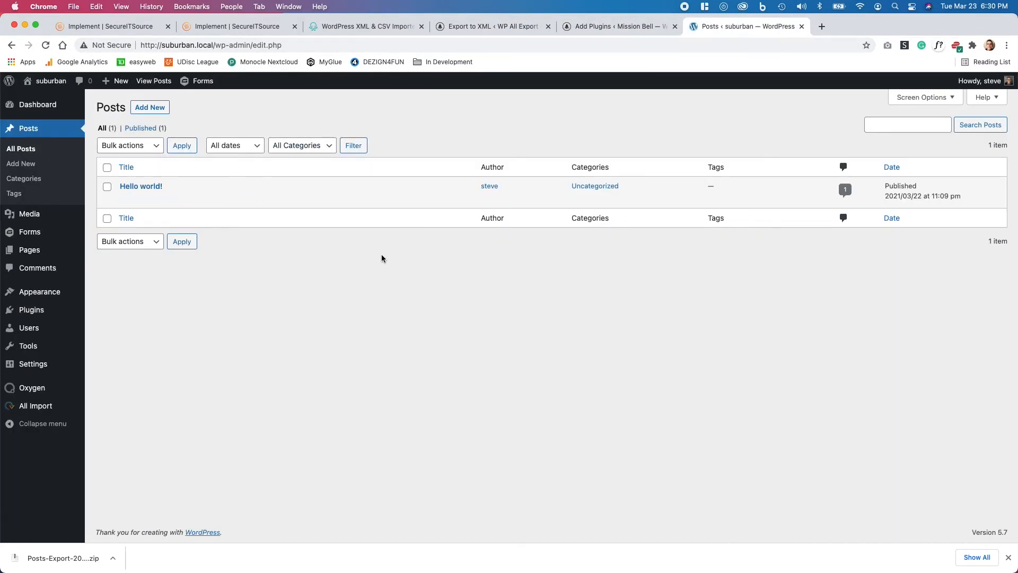
mouse_move(33, 412)
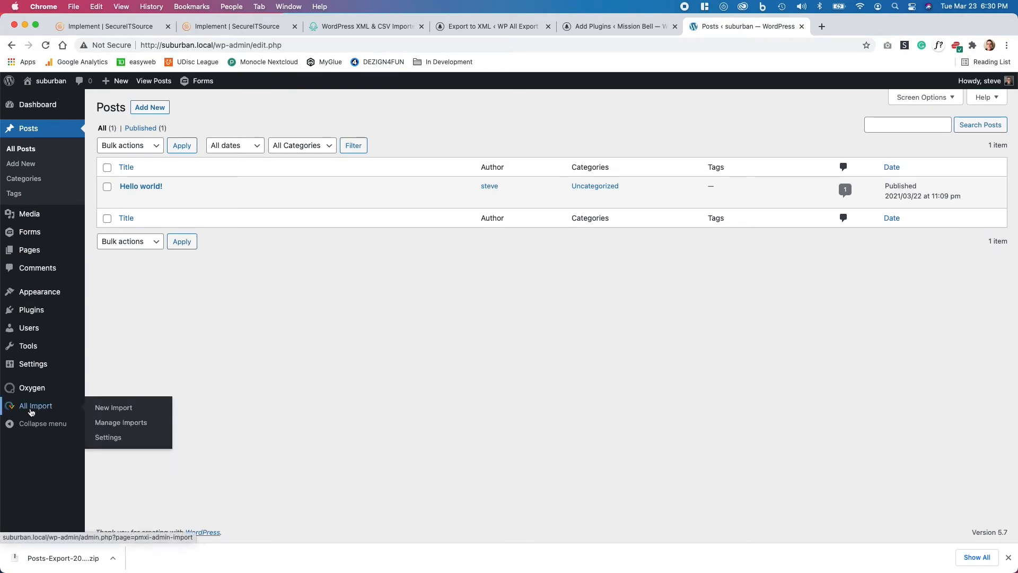
left_click(112, 408)
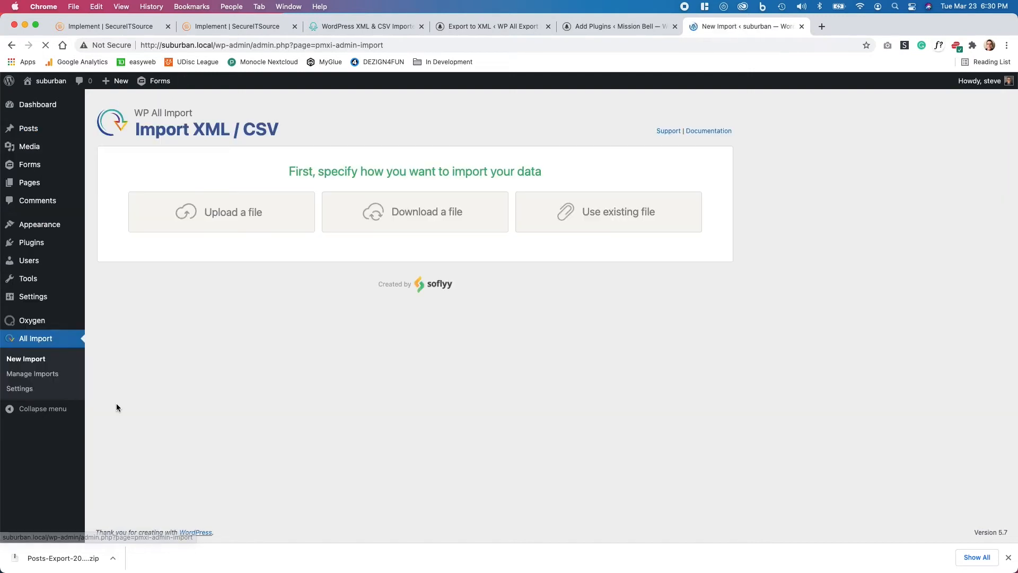
- Upload Posts-Export-2021-March-23-2229.zip from Downloads and proceed with creating new Posts from its records
left_click(263, 214)
left_click(426, 230)
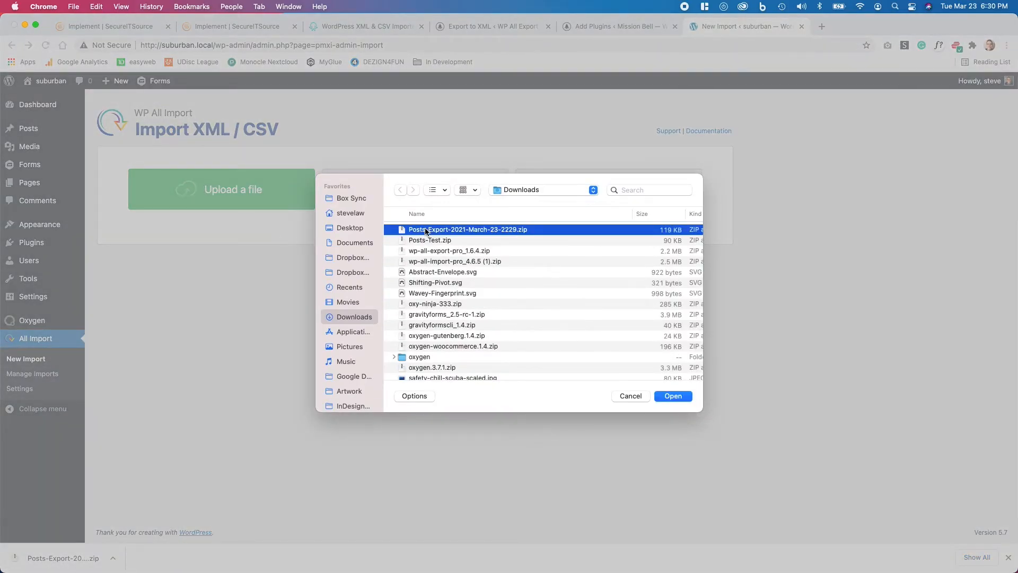
left_click(671, 396)
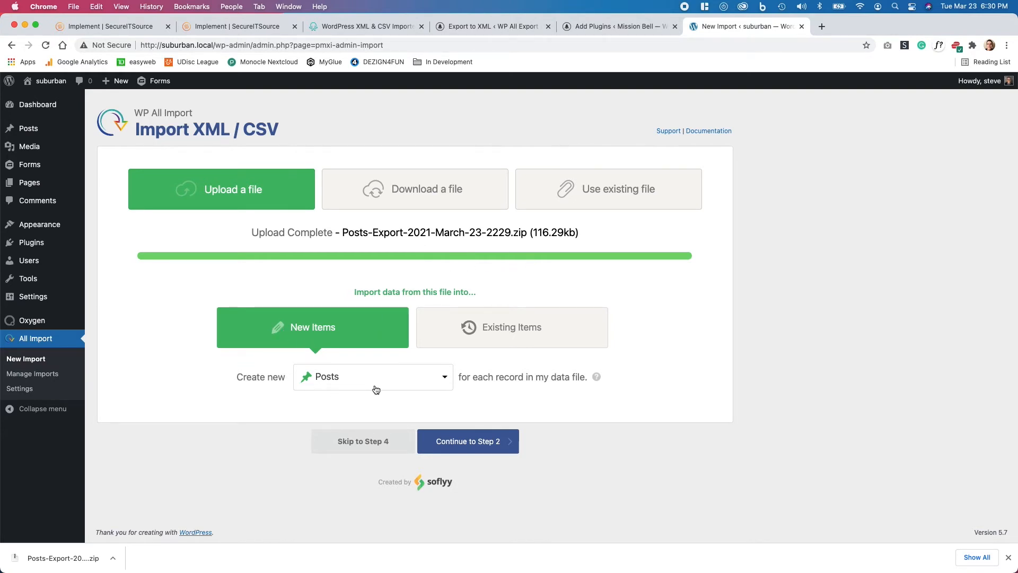
left_click(476, 447)
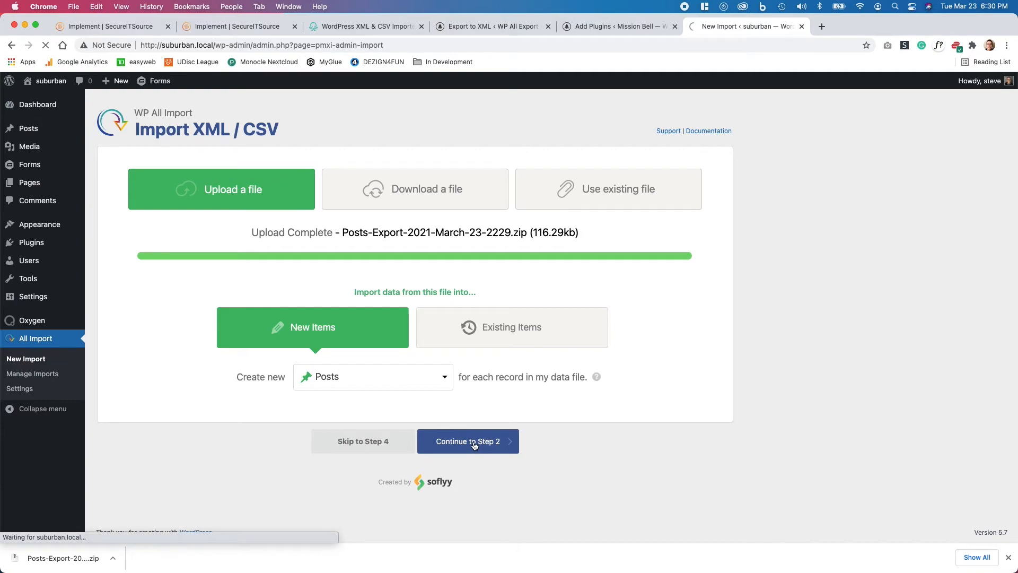
- Check the data elements of the first record and accept the rows, continuing to Step 3 of the import
scroll(376, 350, "down", 3)
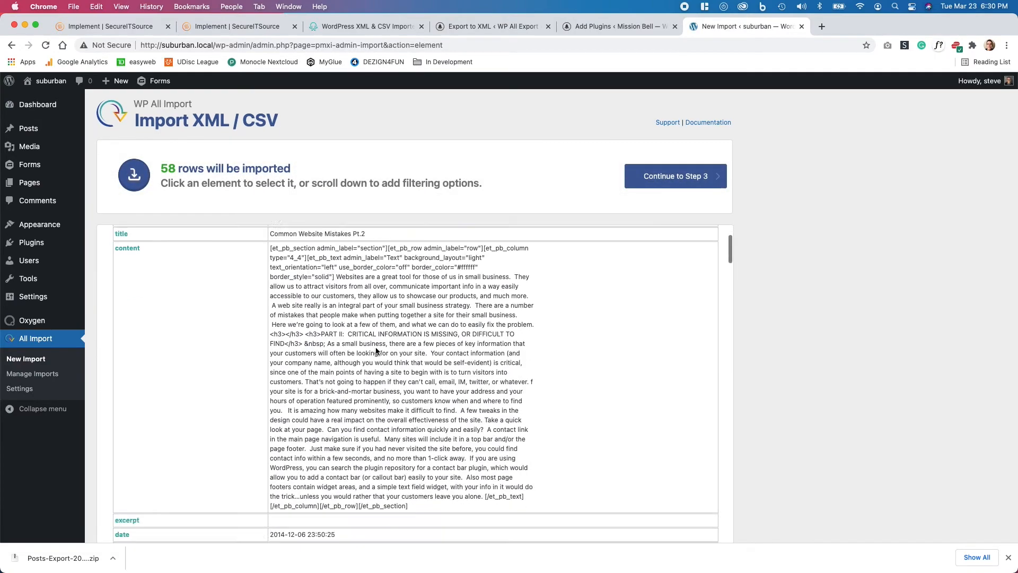
scroll(377, 350, "down", 15)
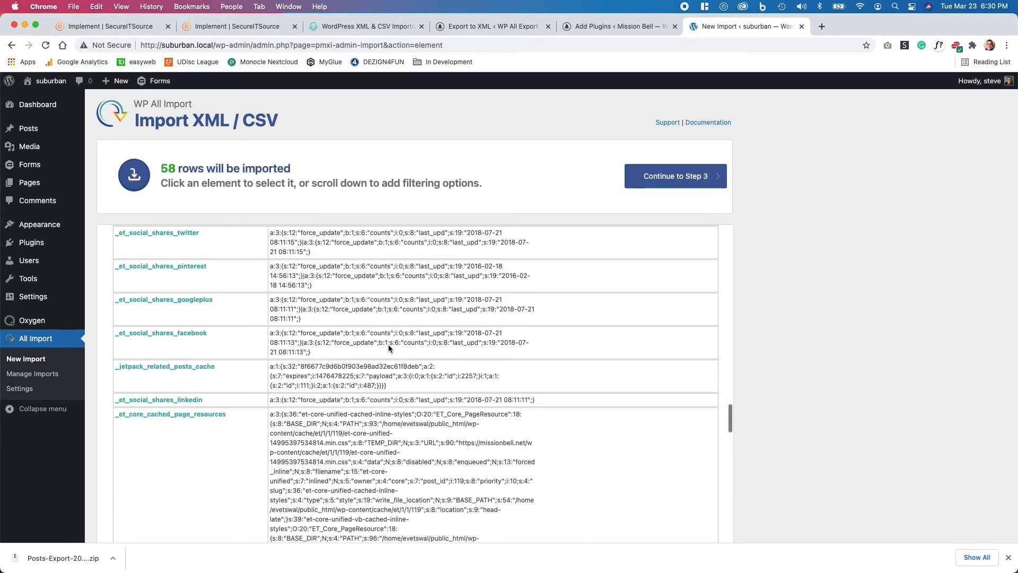
scroll(388, 344, "down", 10)
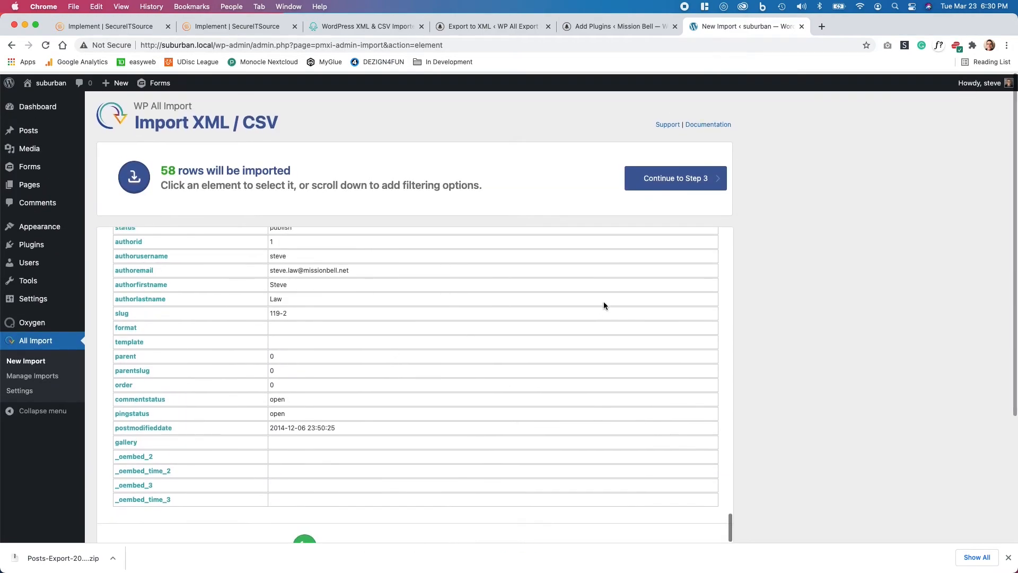
scroll(606, 300, "up", 1)
scroll(607, 306, "down", 4)
scroll(604, 308, "up", 5)
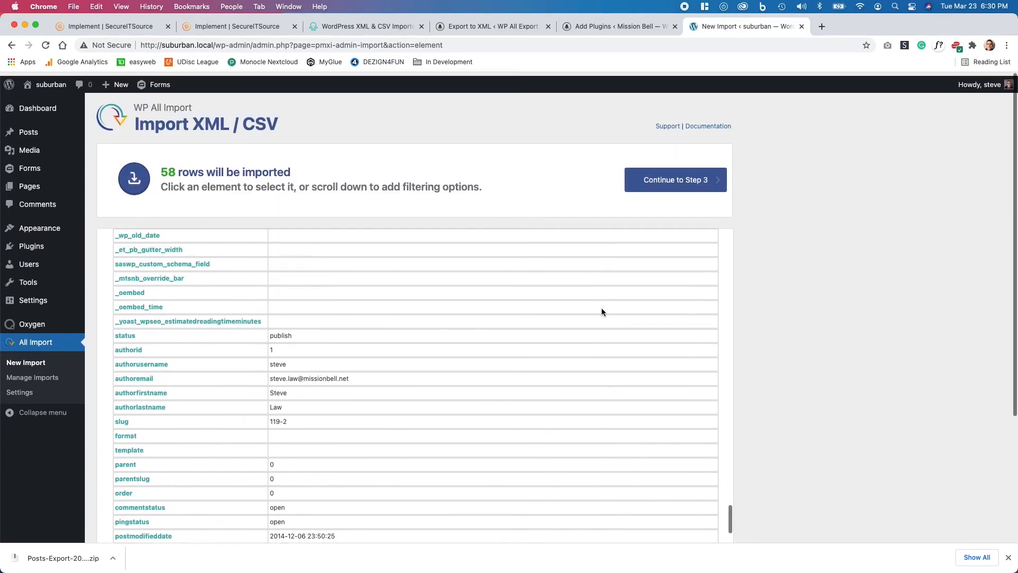
scroll(601, 308, "up", 15)
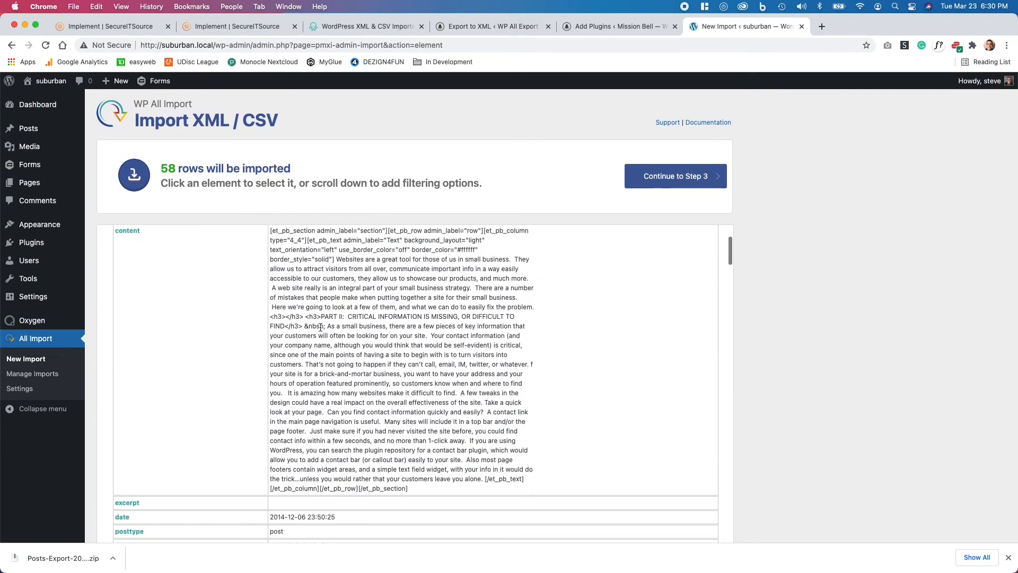
scroll(321, 327, "up", 3)
left_click(663, 175)
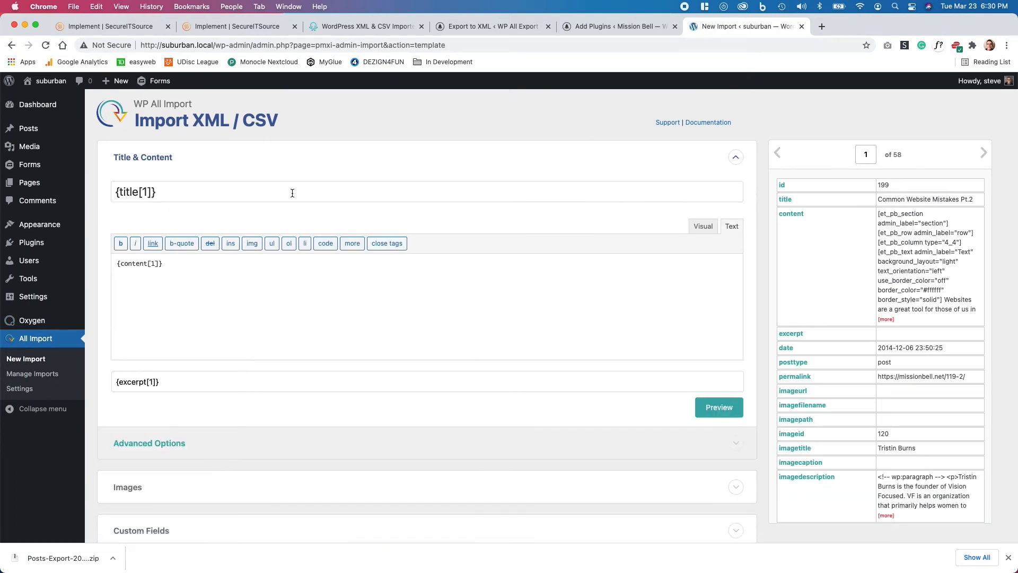
- Look over the import template's field mappings and sections, keep them as loaded, and continue to Step 4
scroll(600, 246, "down", 4)
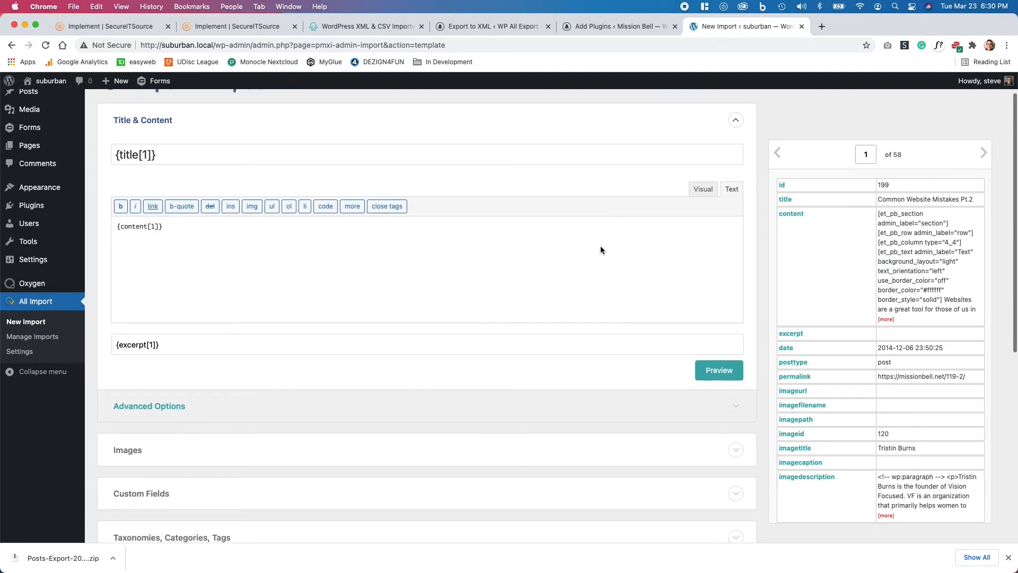
scroll(596, 251, "up", 5)
scroll(596, 250, "down", 12)
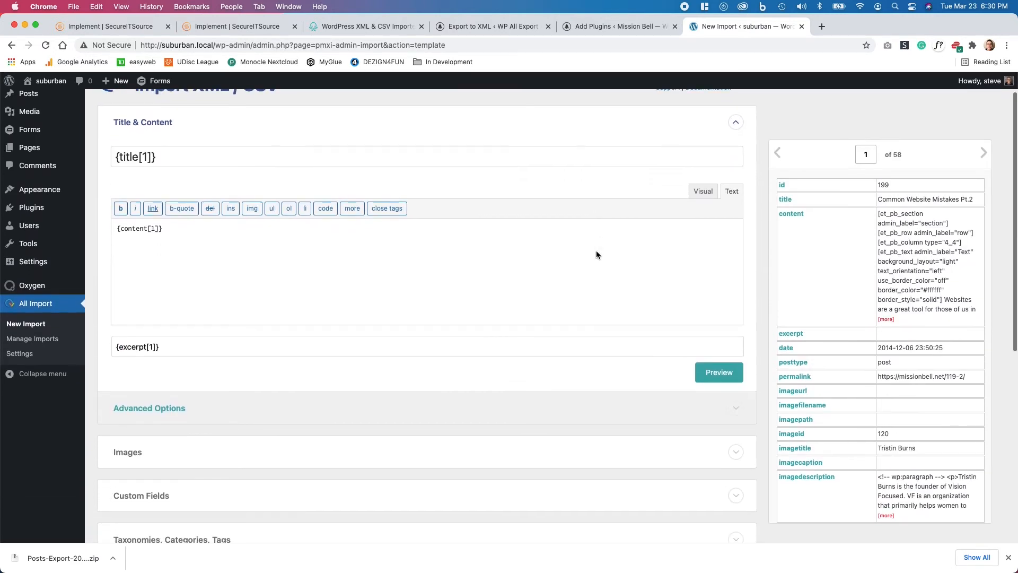
scroll(163, 214, "down", 2)
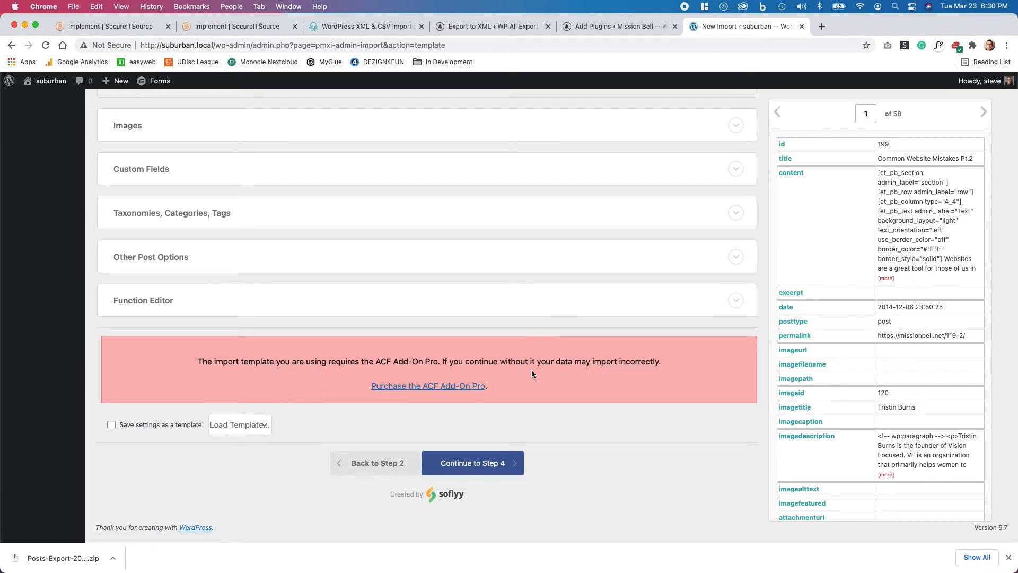
scroll(569, 365, "up", 2)
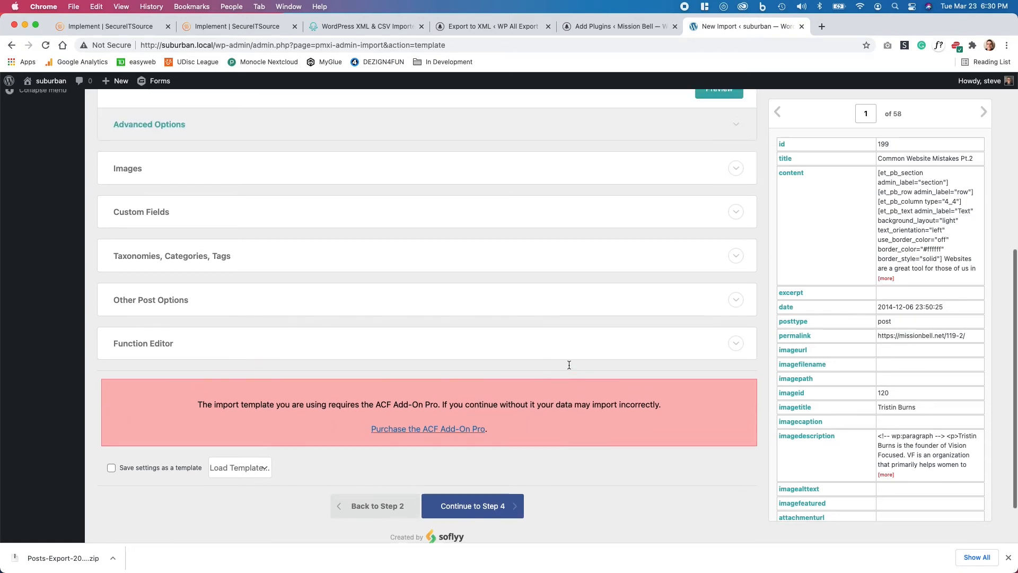
scroll(399, 254, "up", 3)
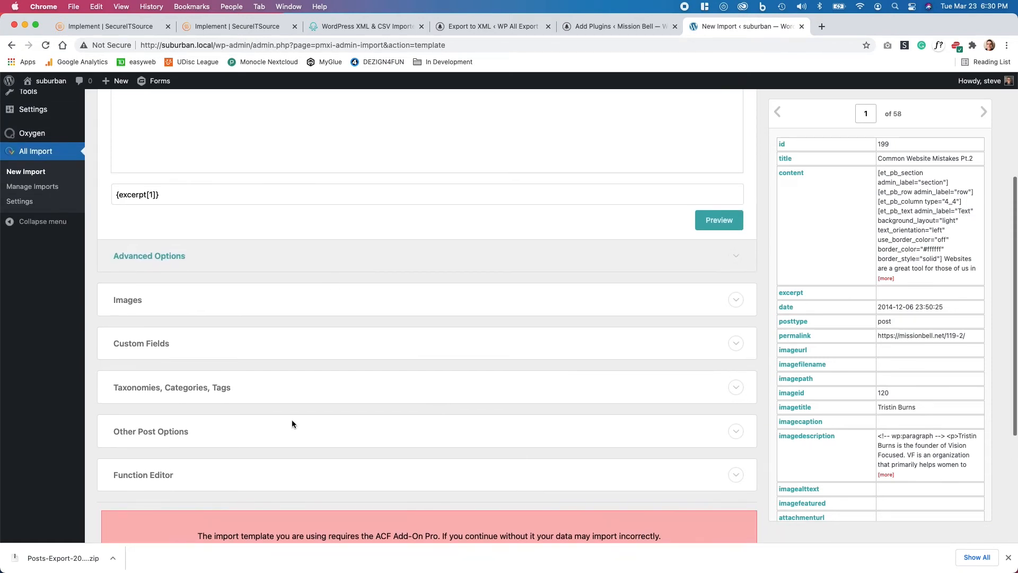
scroll(327, 425, "down", 5)
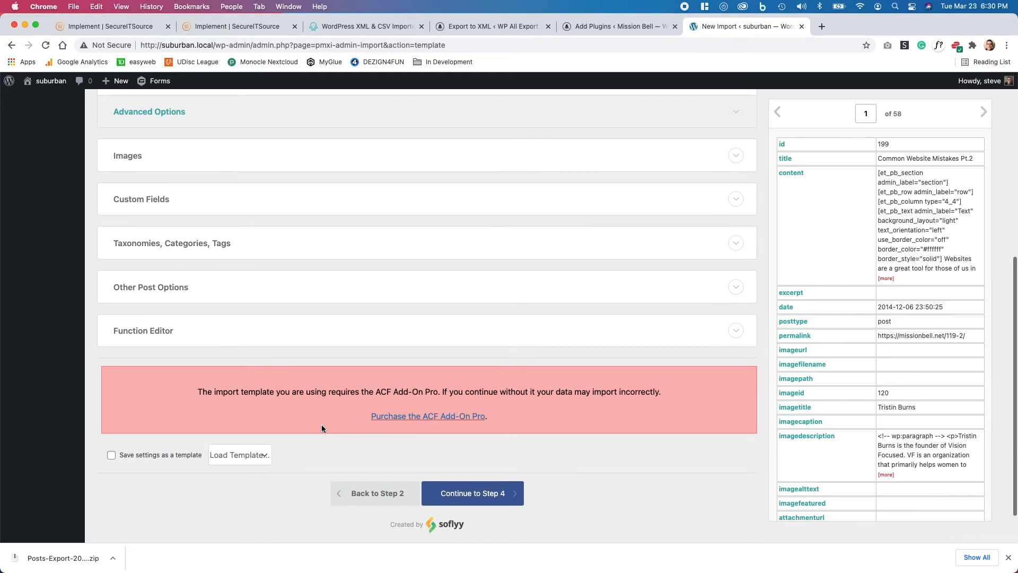
scroll(321, 424, "down", 1)
scroll(320, 424, "up", 10)
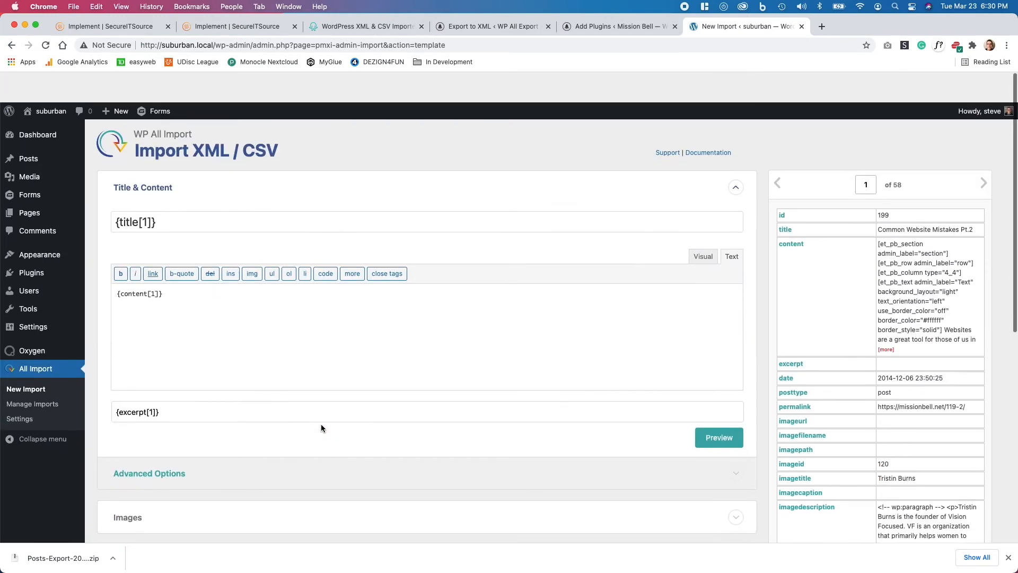
scroll(321, 425, "down", 10)
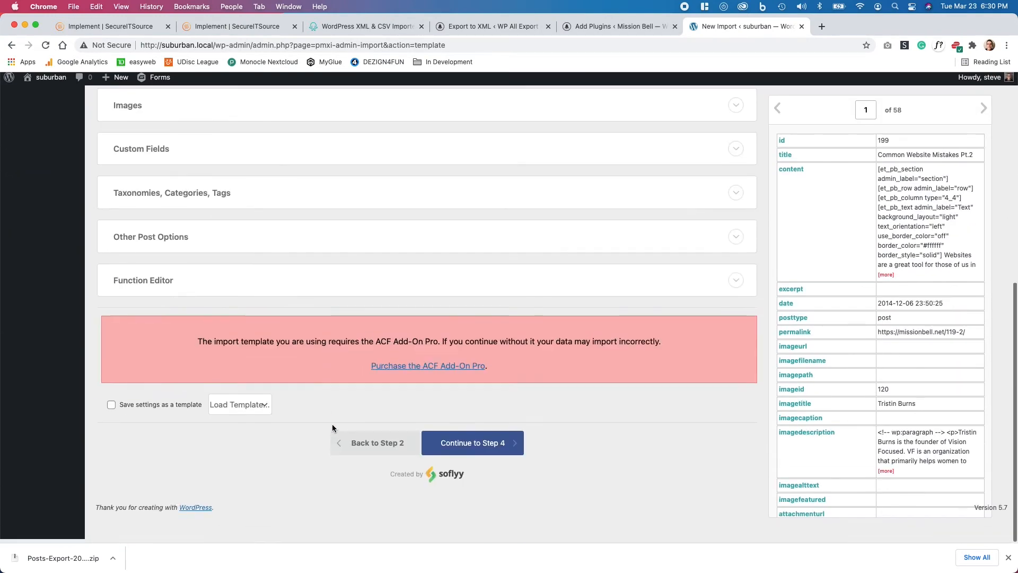
left_click(474, 447)
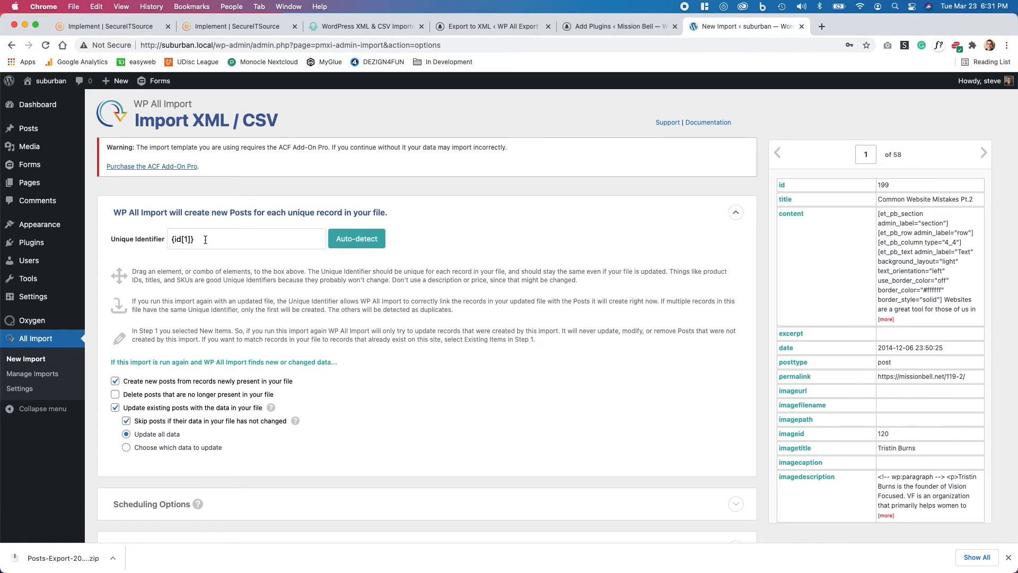
- Replace the import's Unique Identifier with the title element, {title[1]}
scroll(206, 239, "down", 5)
scroll(205, 240, "up", 5)
left_click_drag(213, 240, 142, 239)
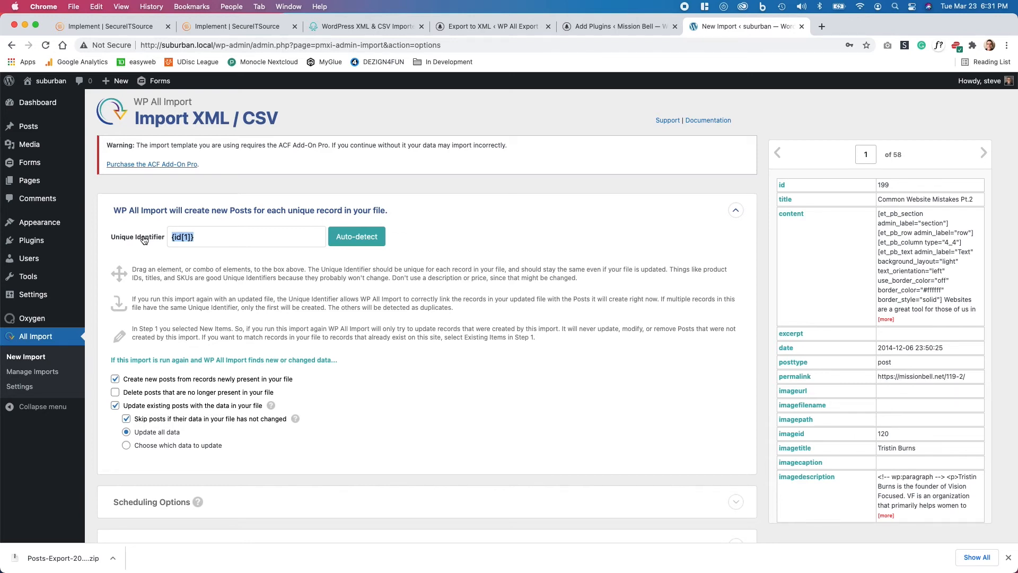
key("BackSpace")
left_click_drag(785, 202, 201, 234)
- Accept the remaining import settings, then confirm and run the import
scroll(489, 272, "down", 5)
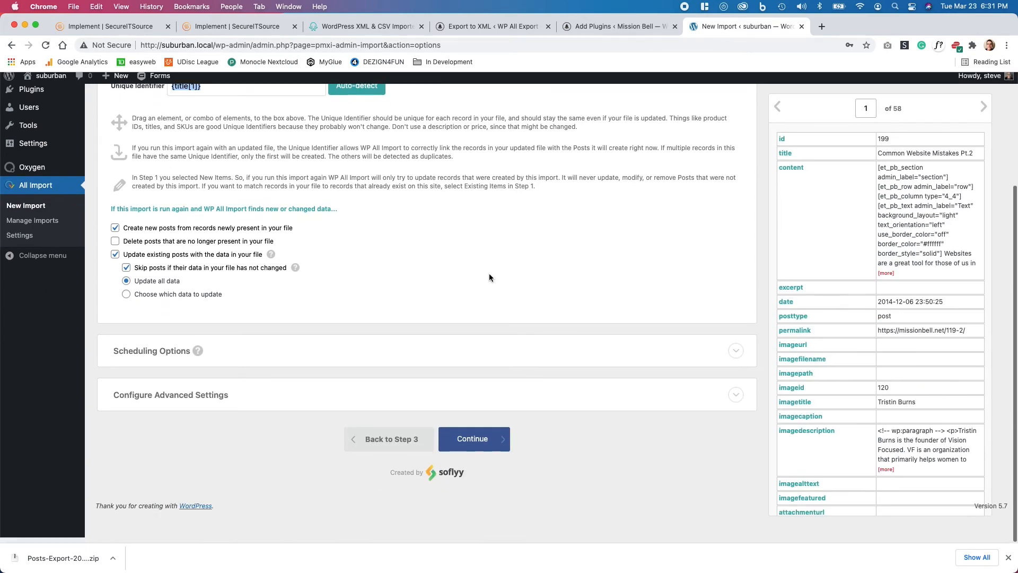
left_click(468, 446)
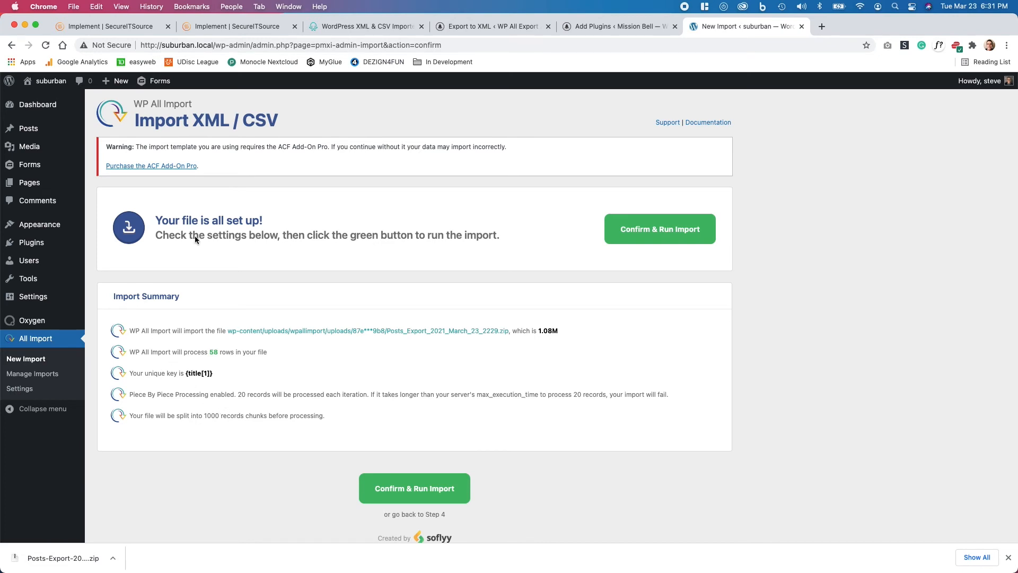
left_click(405, 488)
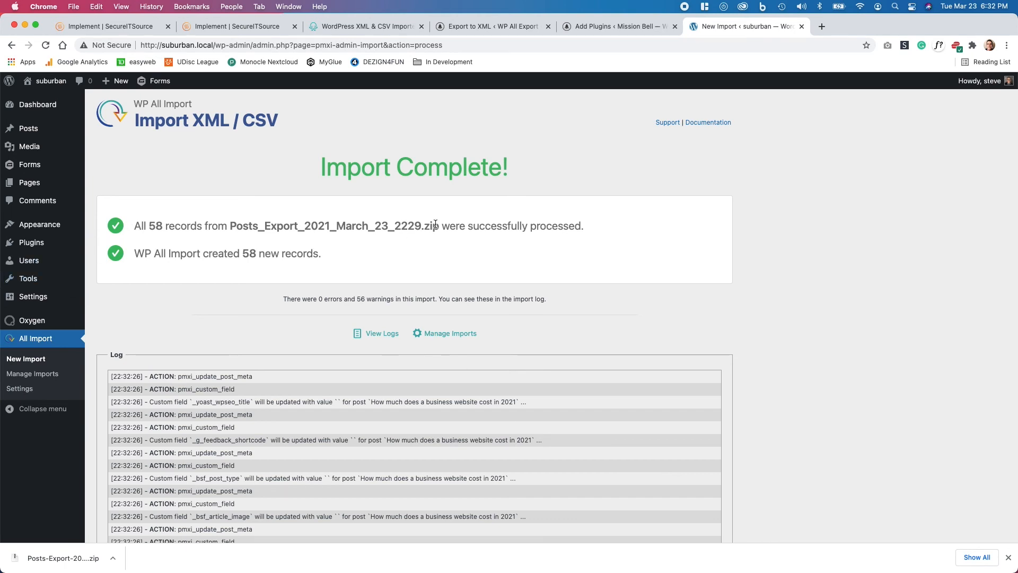
- Review the import results and check the Media Library for the imported images
scroll(456, 252, "down", 2)
scroll(456, 251, "down", 3)
scroll(500, 247, "up", 5)
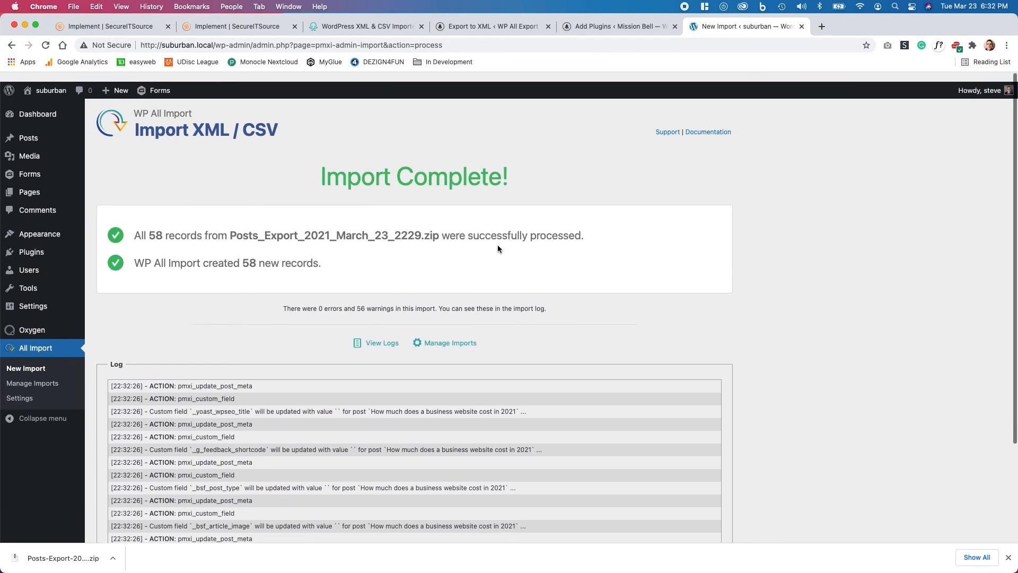
left_click(38, 150)
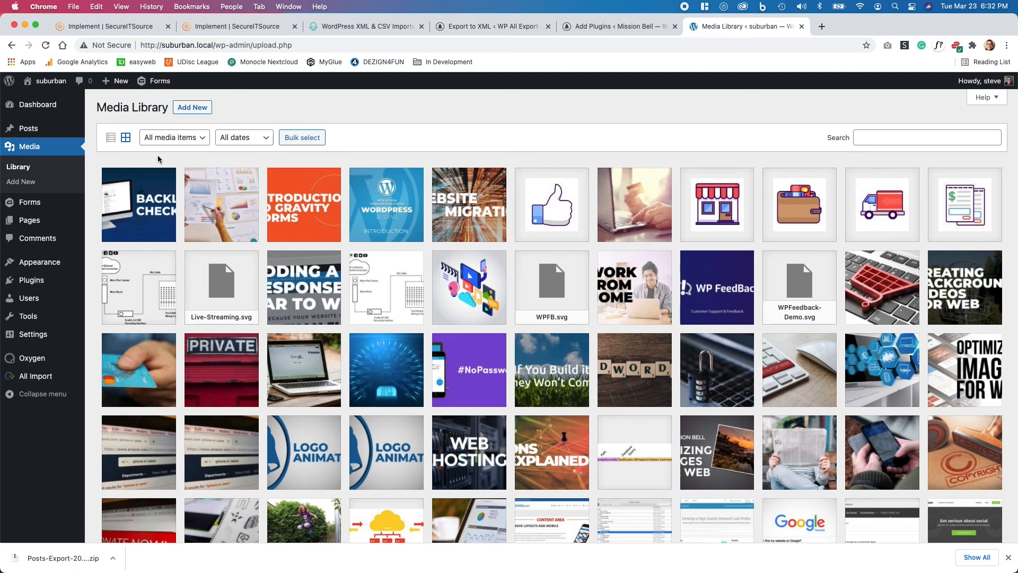
scroll(321, 242, "down", 1)
scroll(321, 242, "up", 2)
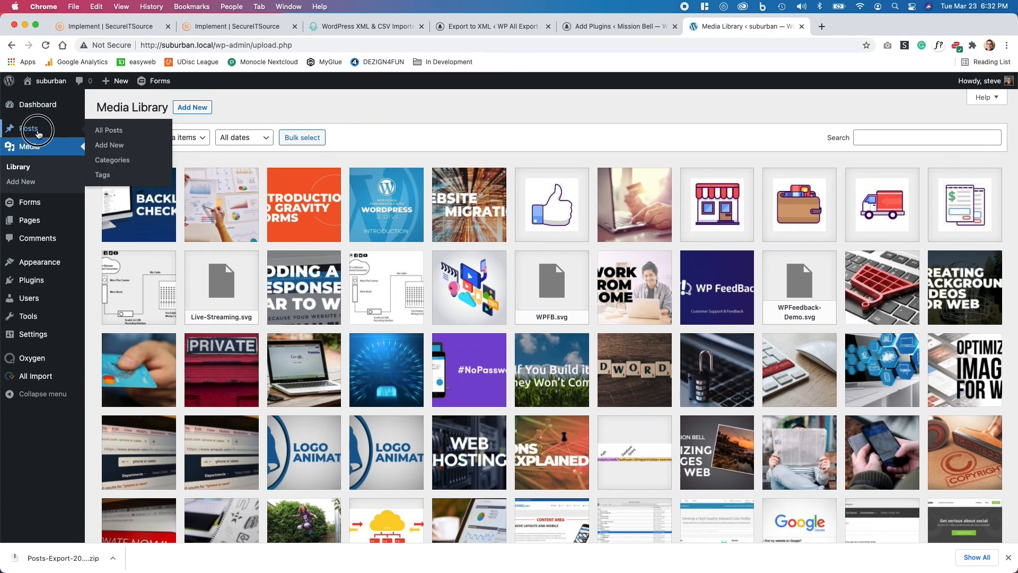
- Check the imported entries in the posts list and open the post "How to Migrate a WordPress Website" for editing
left_click(32, 128)
scroll(327, 218, "down", 3)
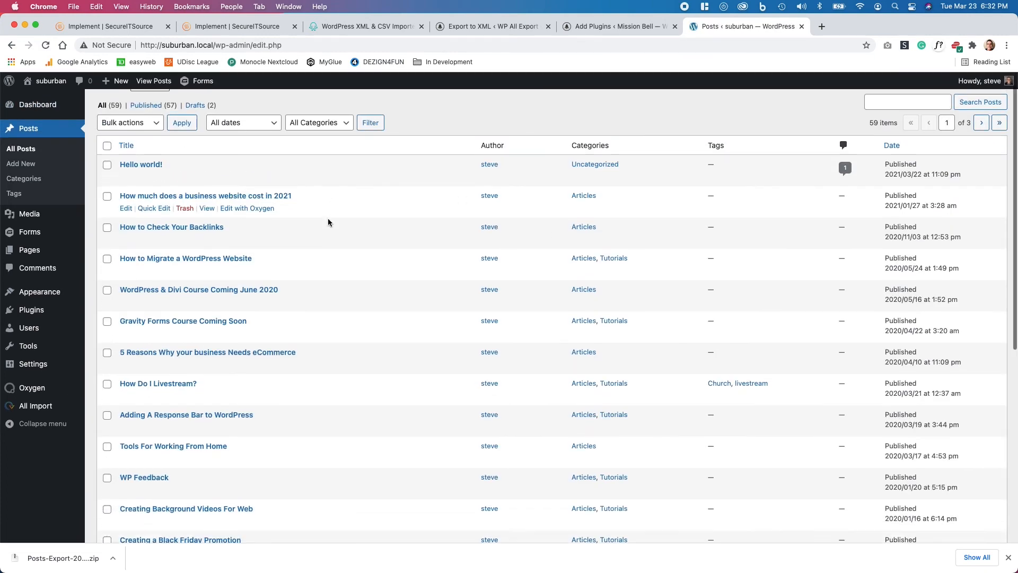
scroll(328, 218, "up", 2)
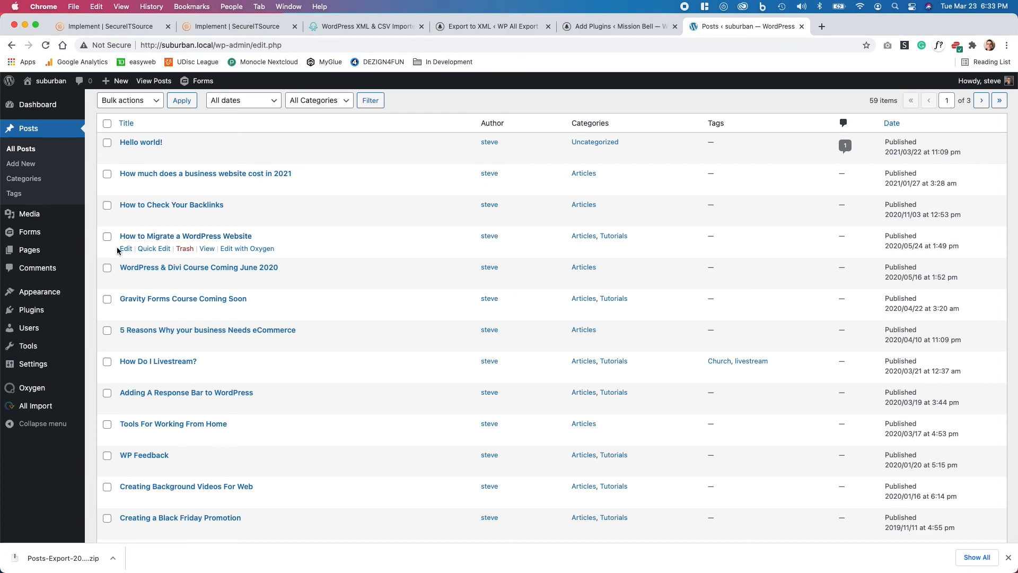
left_click(125, 249)
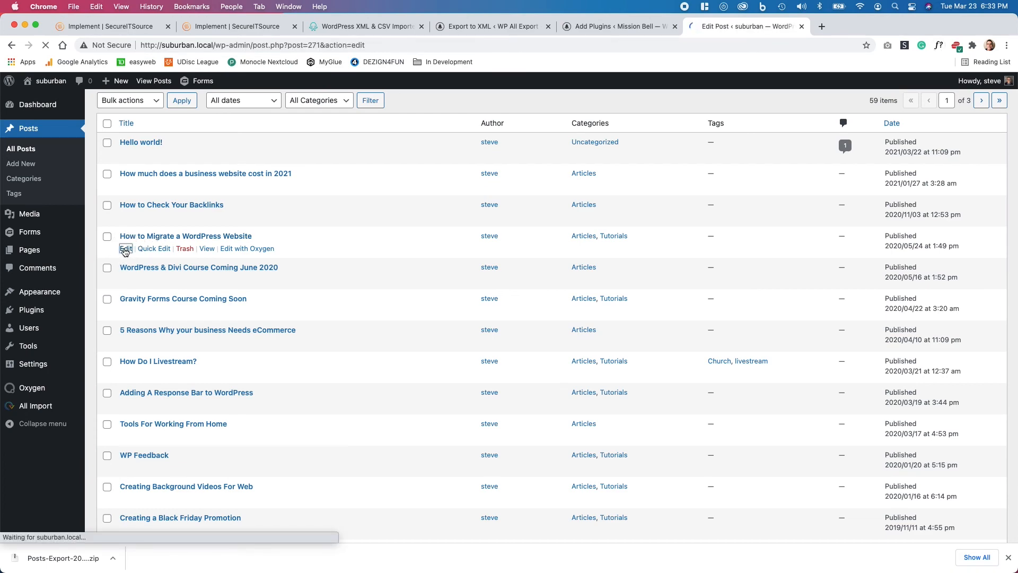
- Review the migrated post's content and featured image, then return to the posts list
scroll(300, 265, "down", 2)
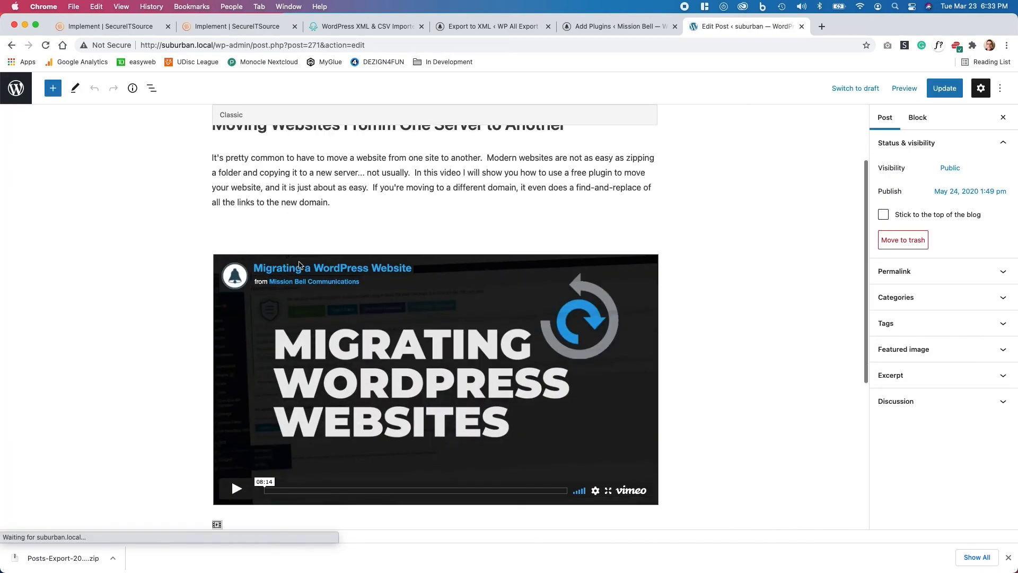
scroll(300, 265, "down", 5)
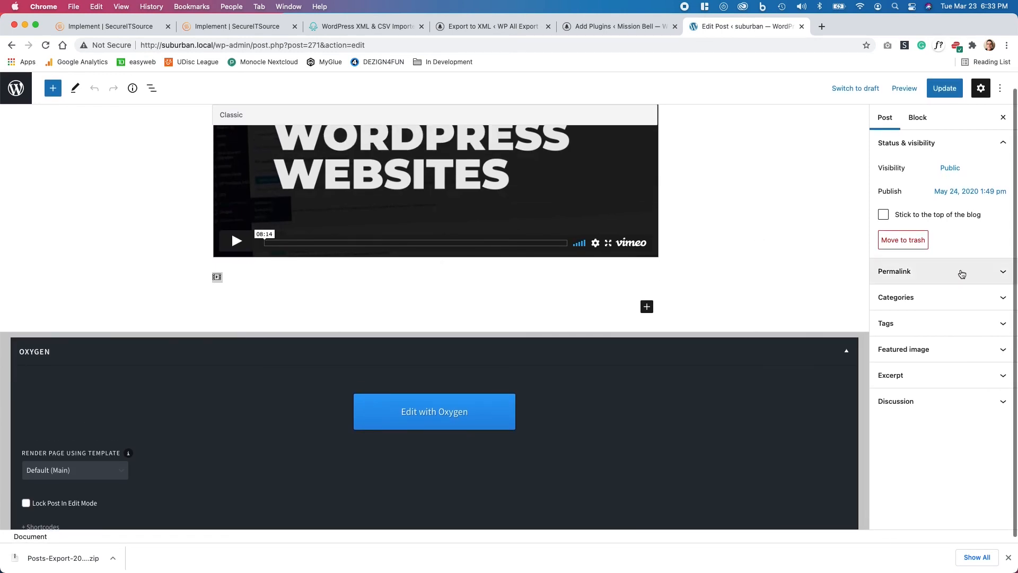
left_click(944, 349)
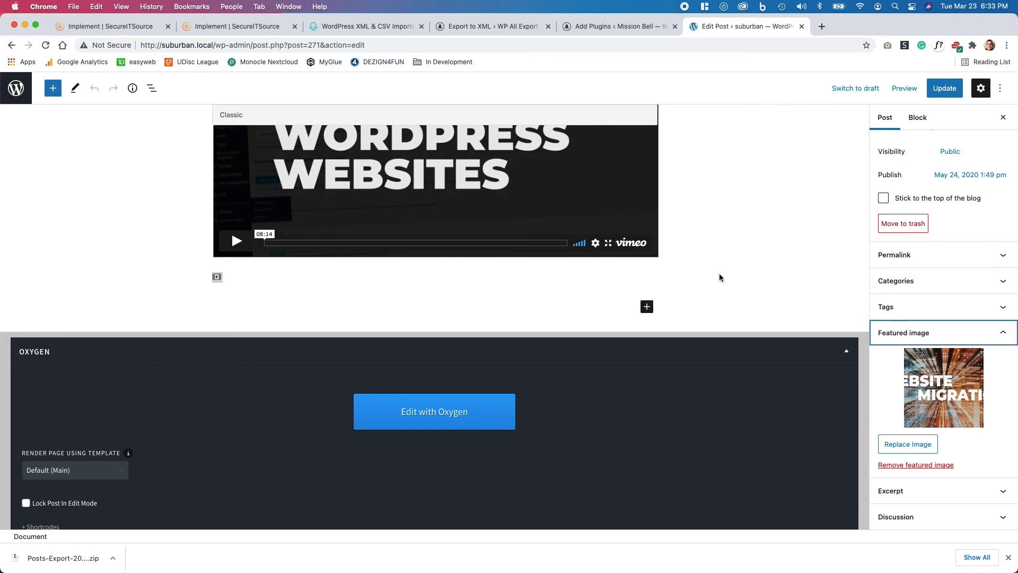
scroll(719, 273, "up", 5)
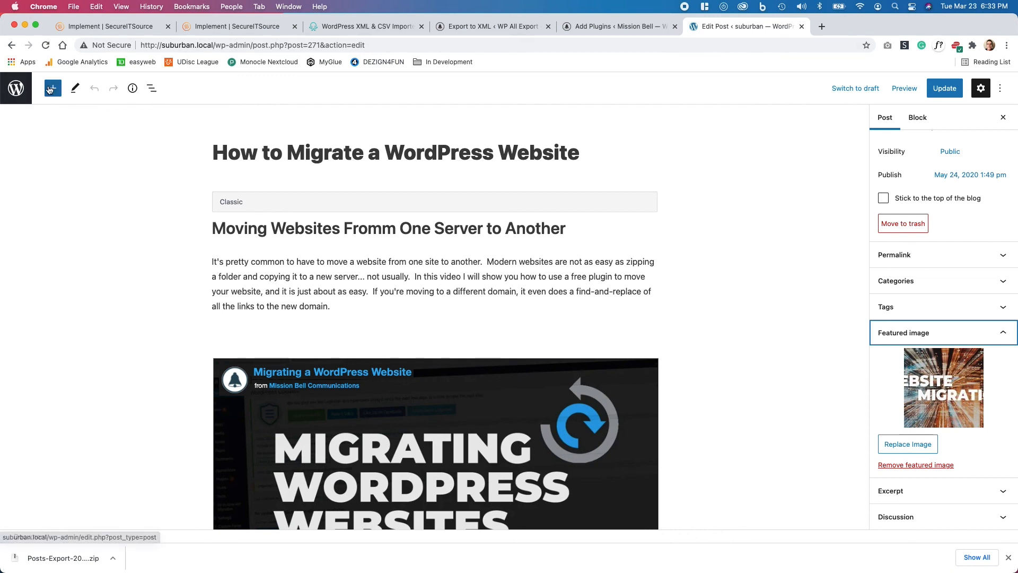
left_click(28, 89)
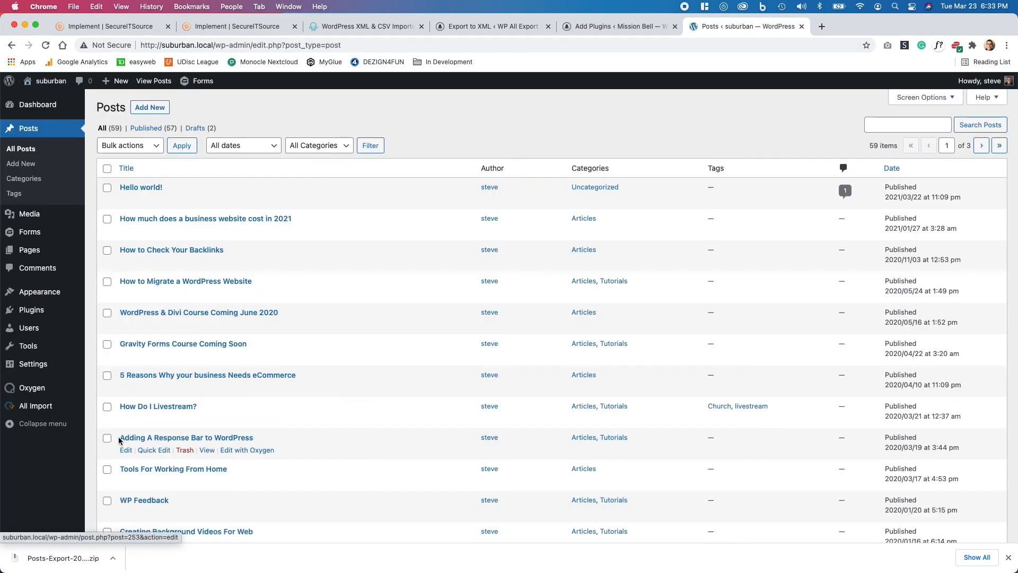
- Delete the Posts_Export_2021_March_23_2229.zip import together with the posts it created and their associated images and files in the media gallery
mouse_move(38, 405)
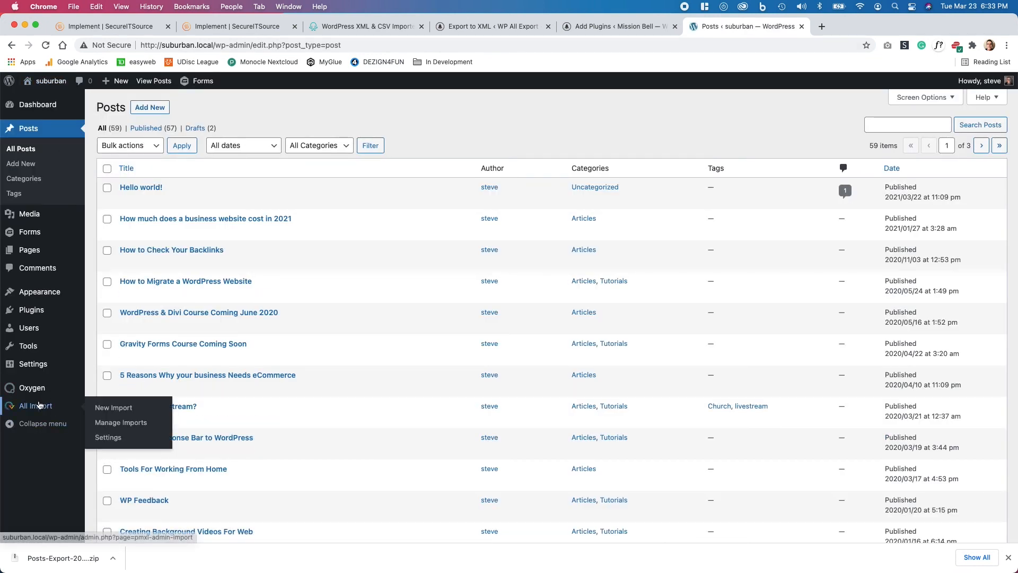
left_click(112, 422)
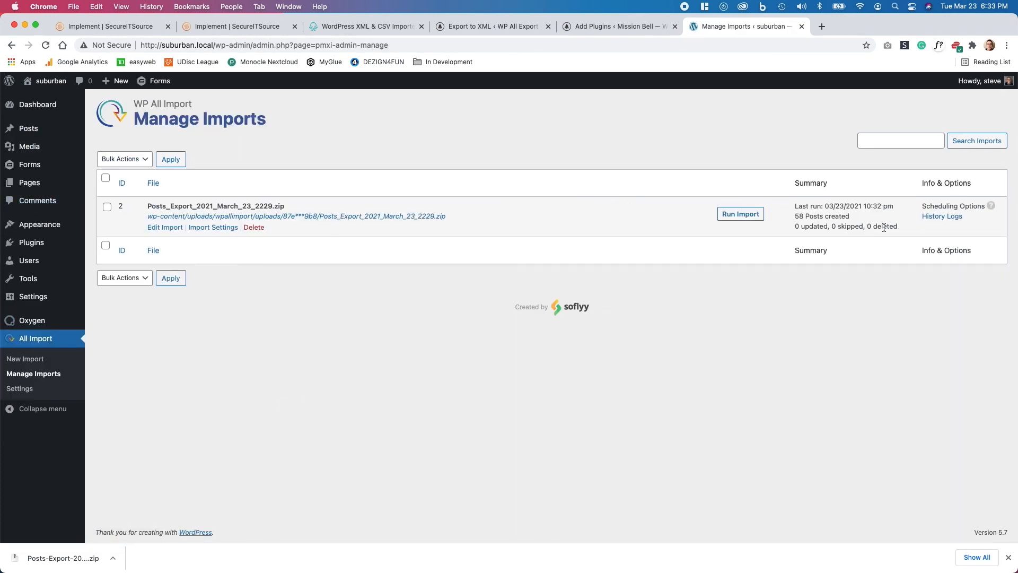
left_click(253, 227)
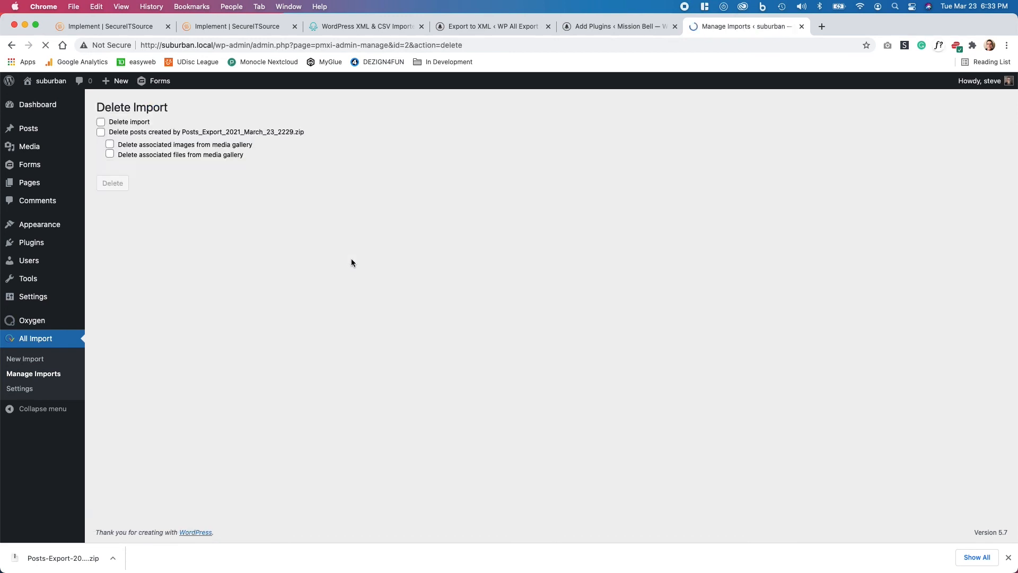
left_click(101, 123)
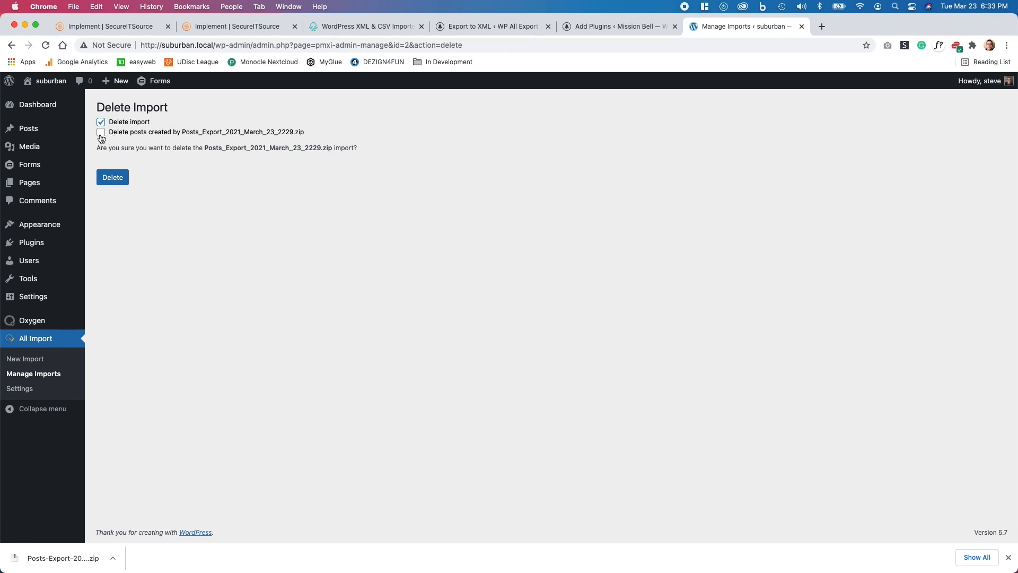
left_click(101, 133)
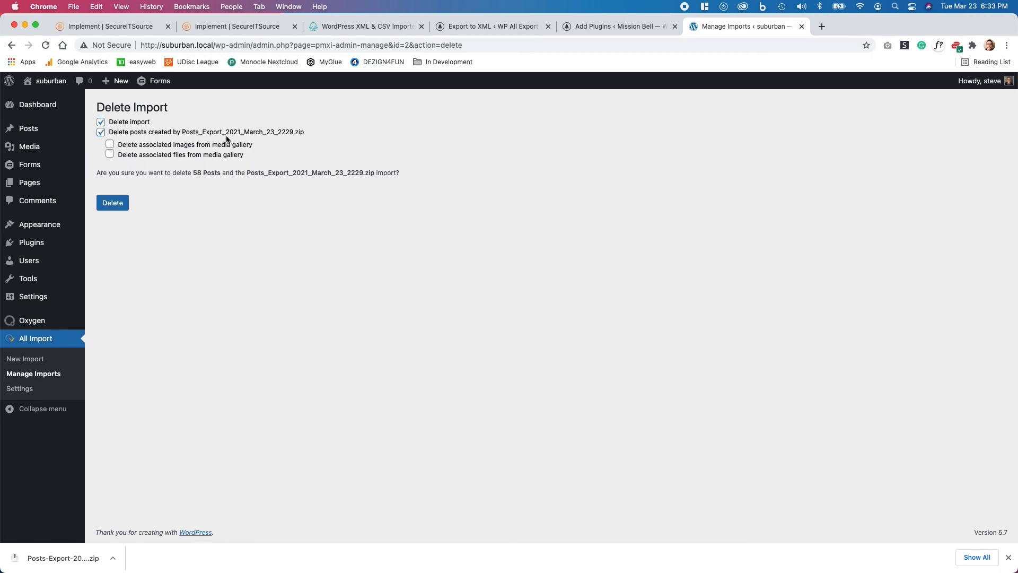
left_click(110, 144)
left_click(110, 154)
left_click(118, 206)
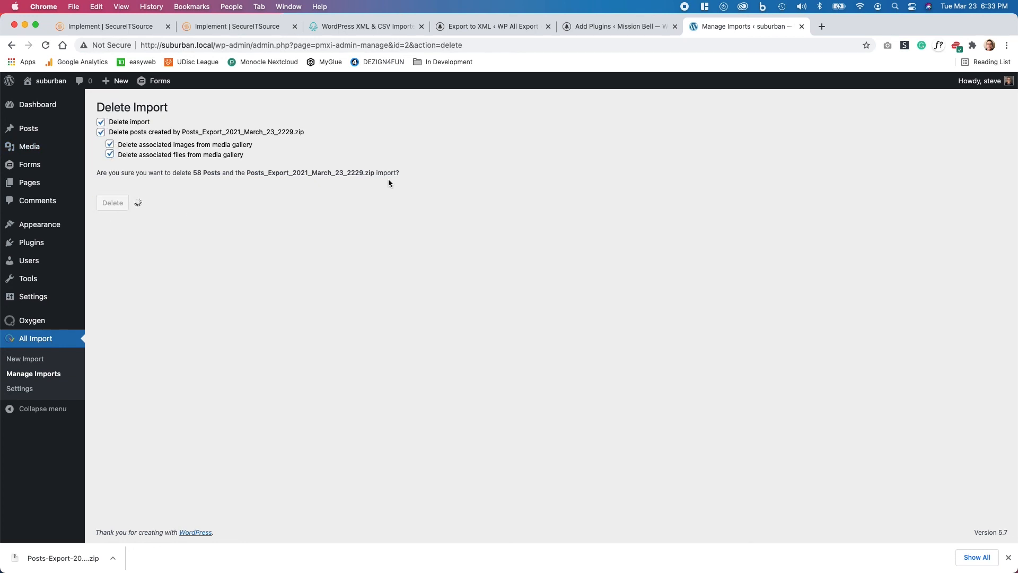